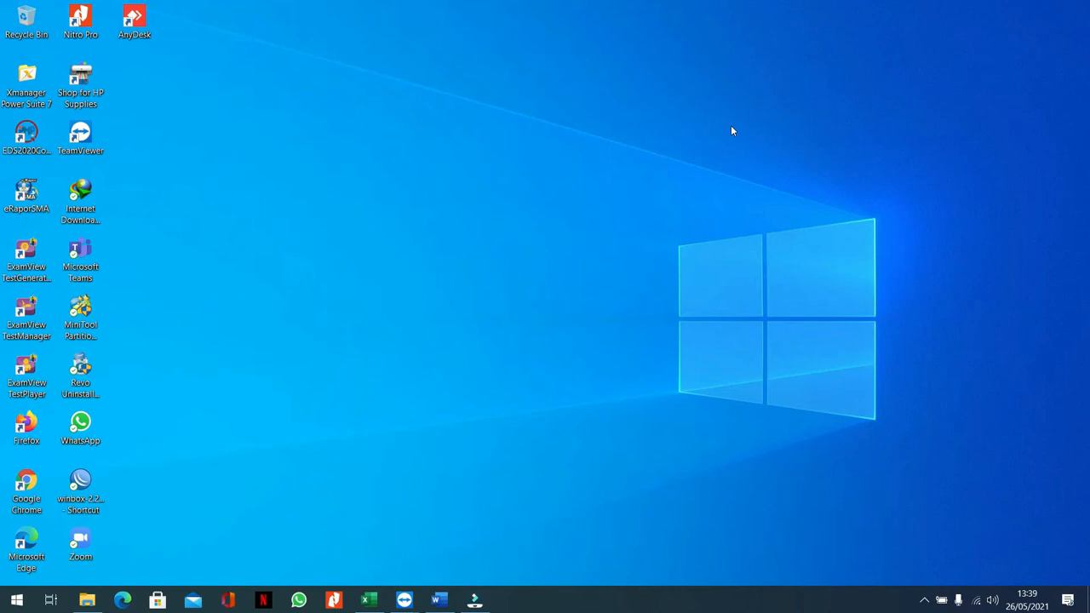
Switch to the DATA MASTER document in Word and review the DATA PEGAWAI form from letterhead to signature block
left_click(440, 600)
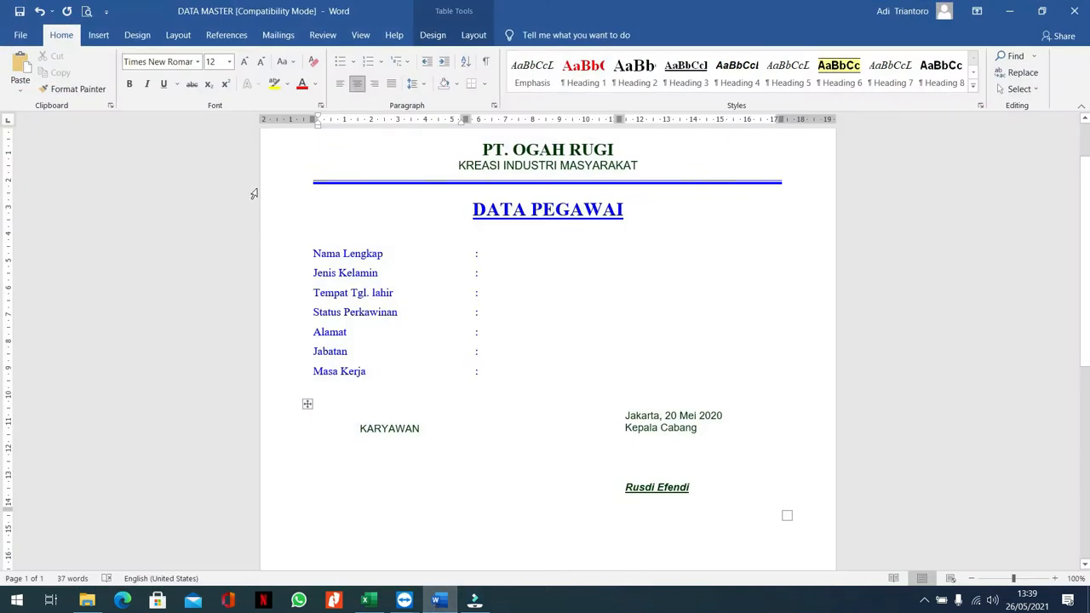
scroll(389, 494, "up", 2)
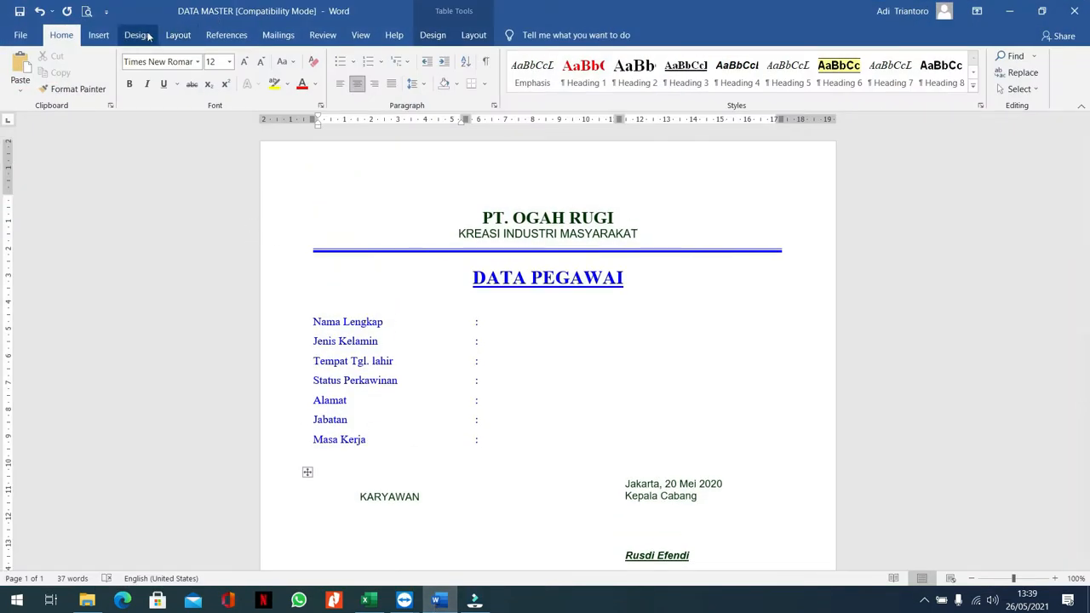
scroll(389, 244, "down", 1)
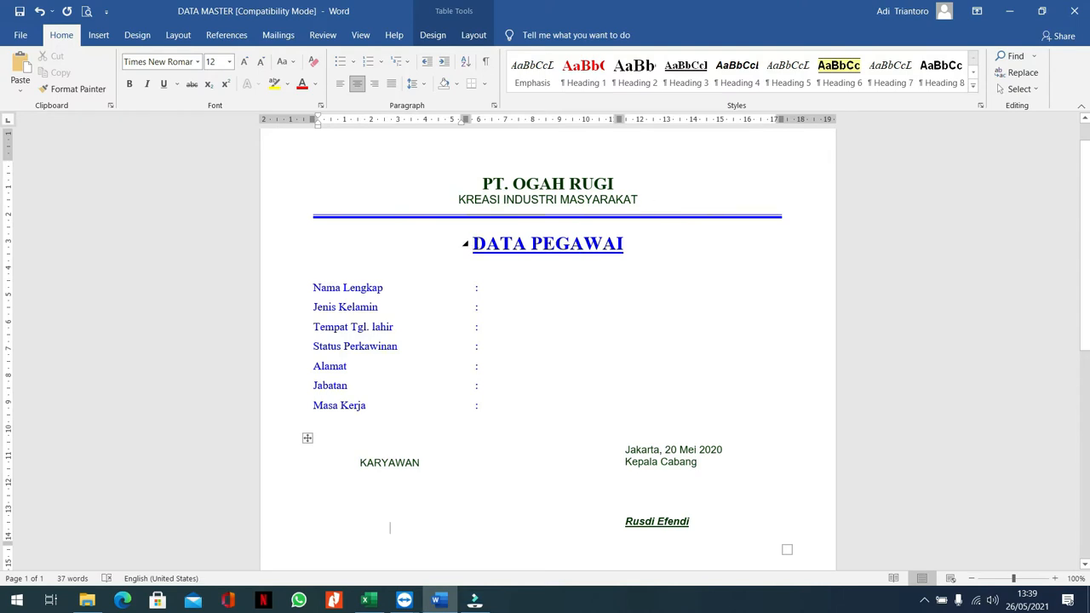
scroll(602, 278, "down", 1)
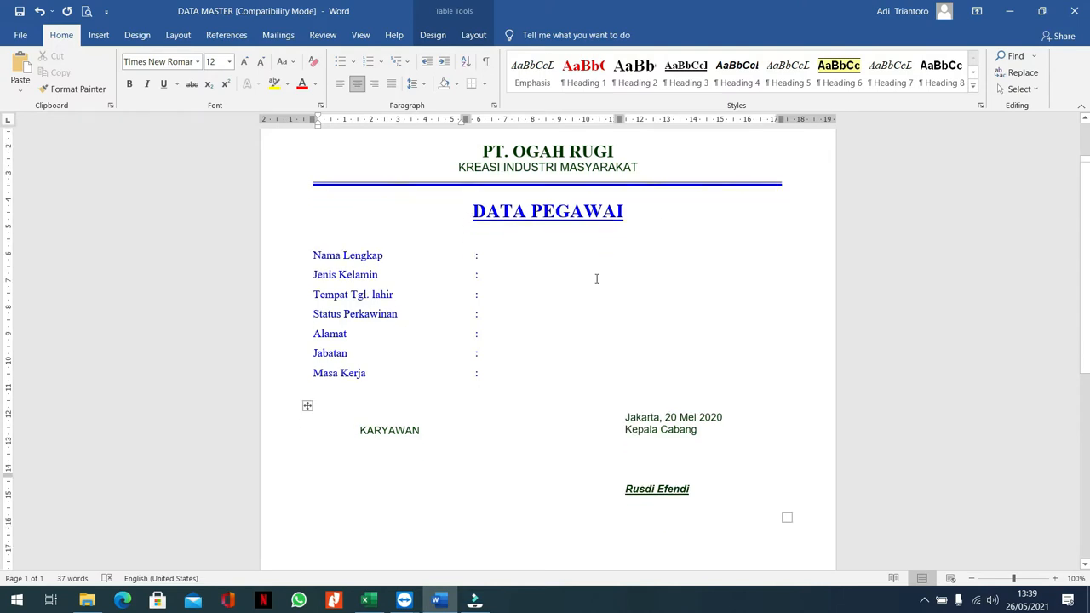
scroll(601, 278, "down", 1)
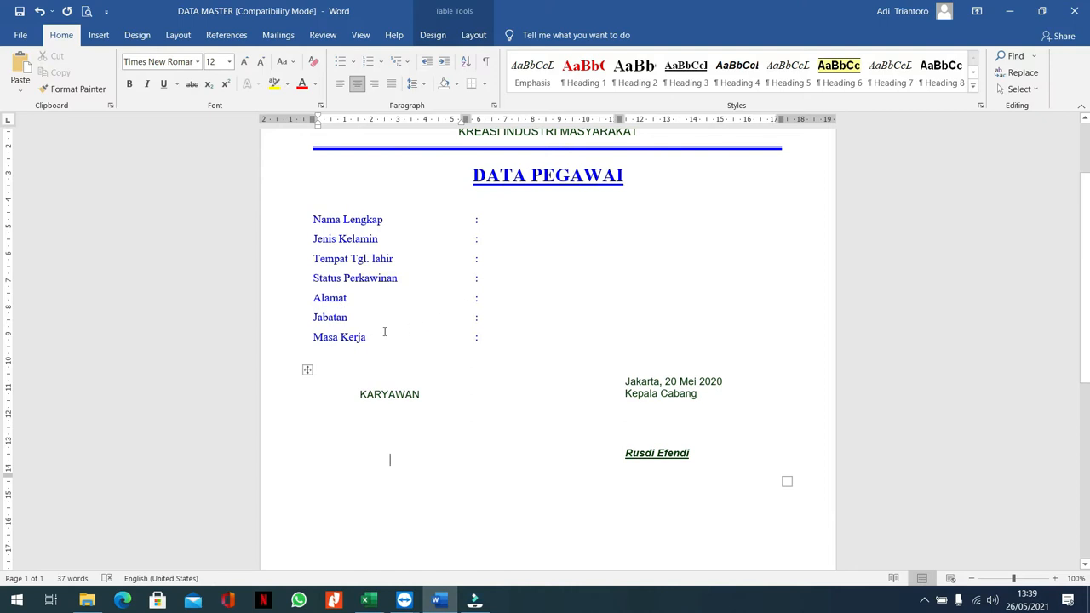
scroll(650, 396, "down", 1)
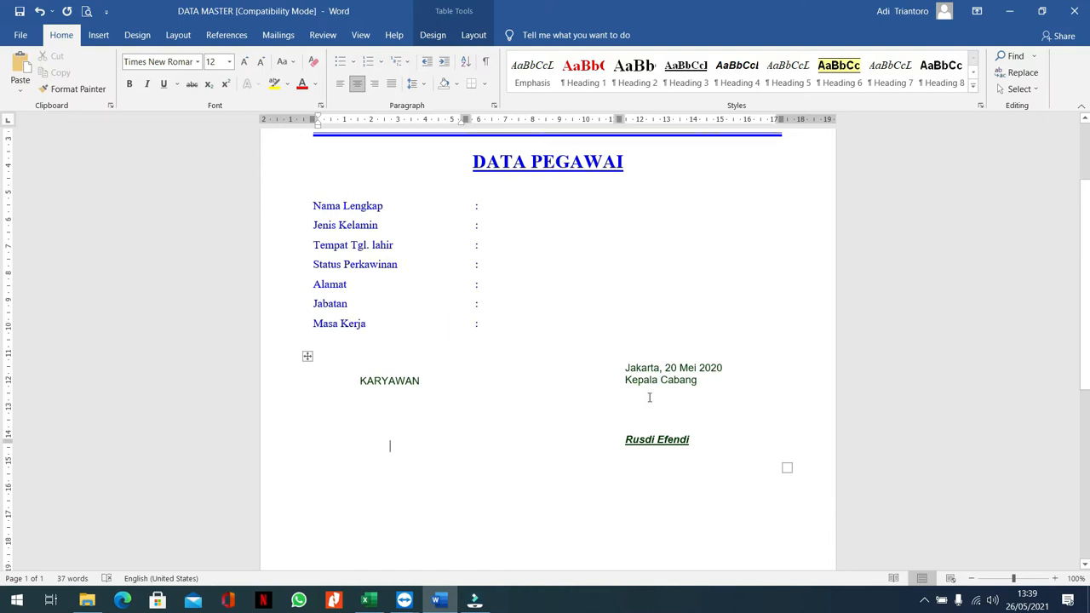
scroll(650, 357, "up", 2)
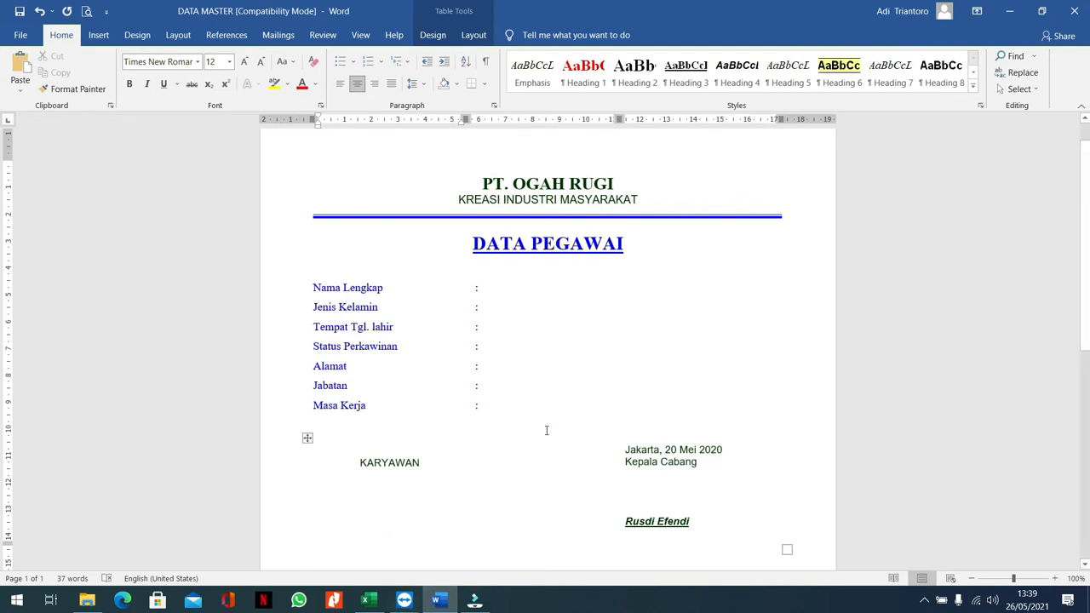
Examine the column headings and records in the DATA SOURCES workbook in Excel, then return to the Word document
left_click(367, 601)
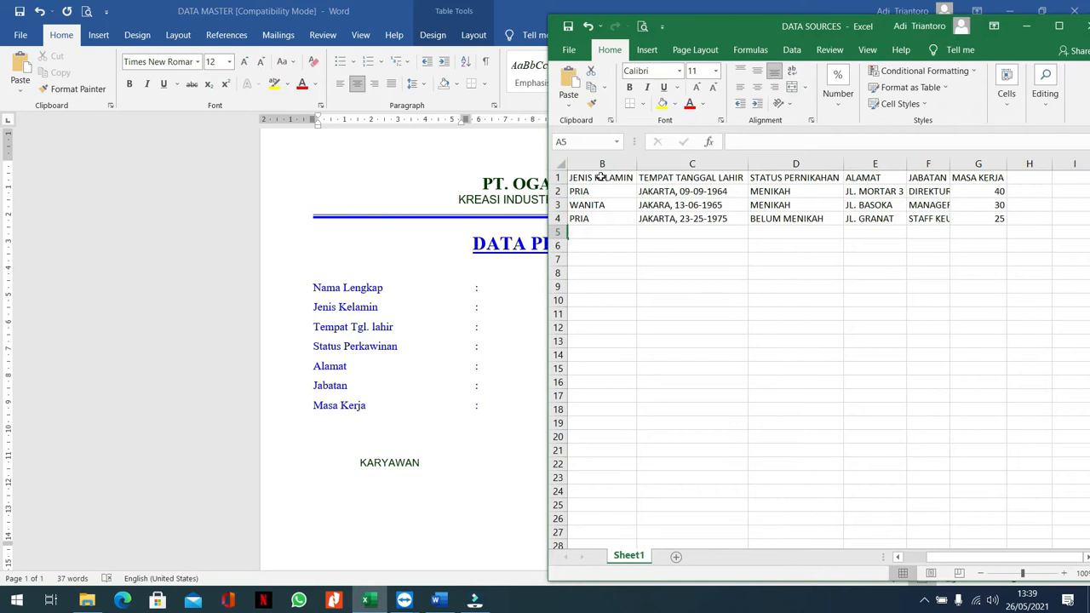
left_click_drag(967, 559, 937, 559)
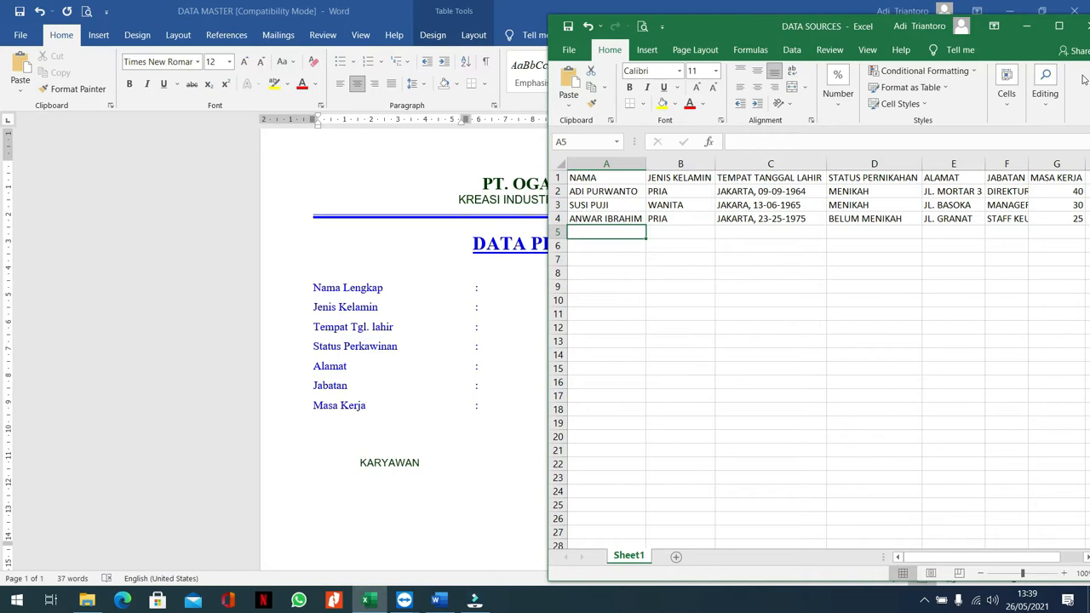
left_click(1026, 25)
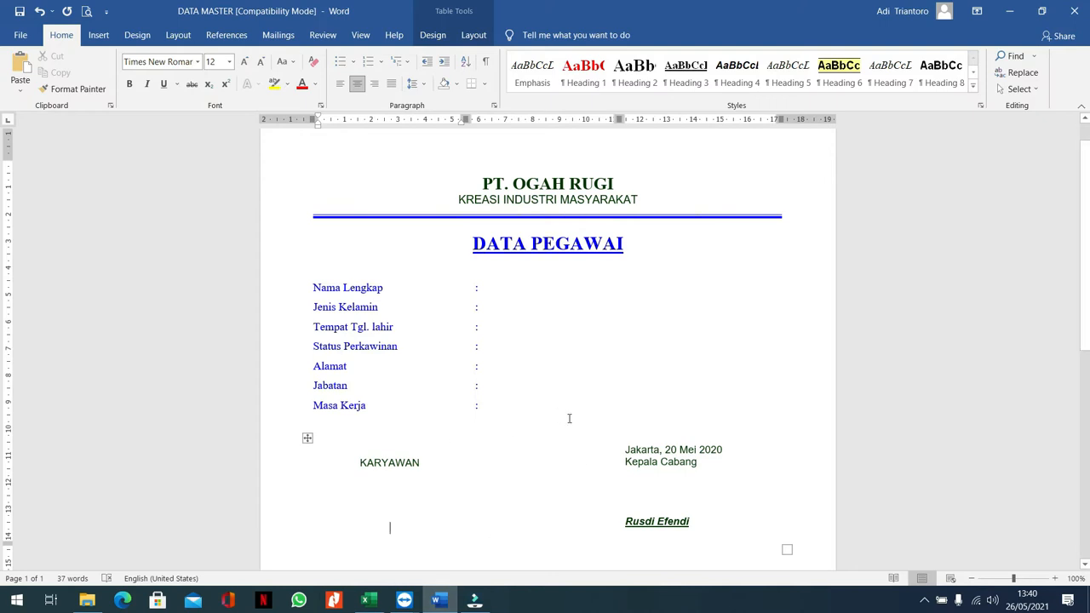
Place the insertion point after the Nama Lengkap colon and start selecting mail merge recipients from an existing list
left_click(490, 289)
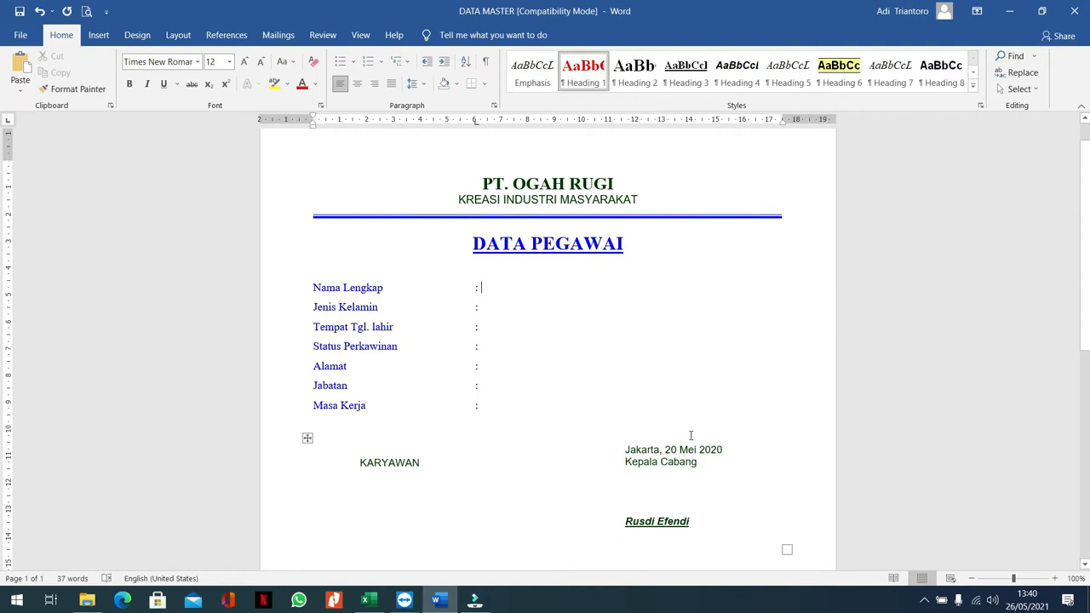
left_click(279, 35)
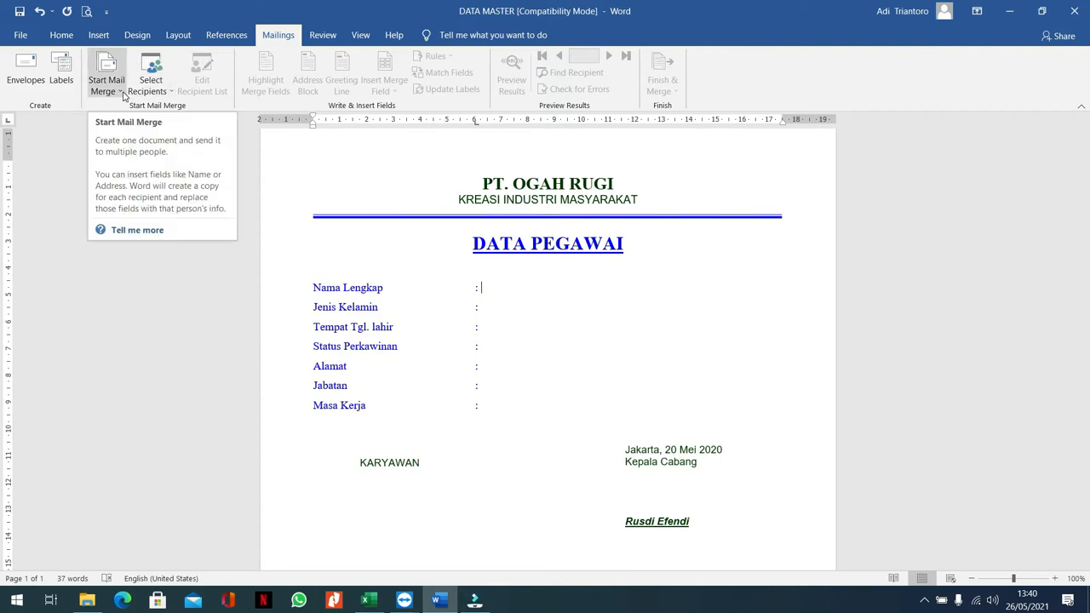
left_click(168, 96)
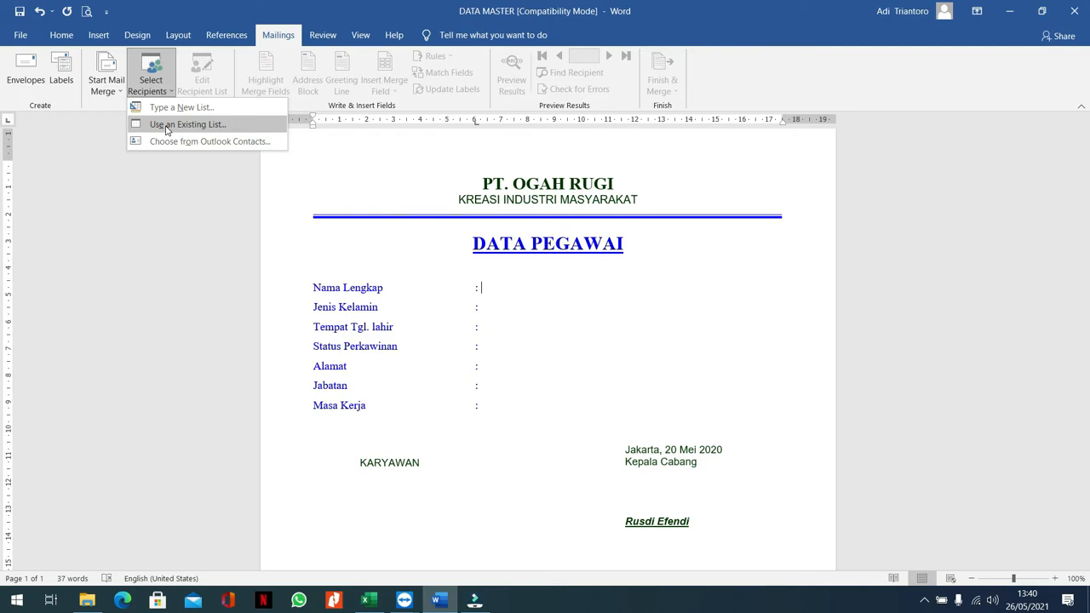
left_click(166, 127)
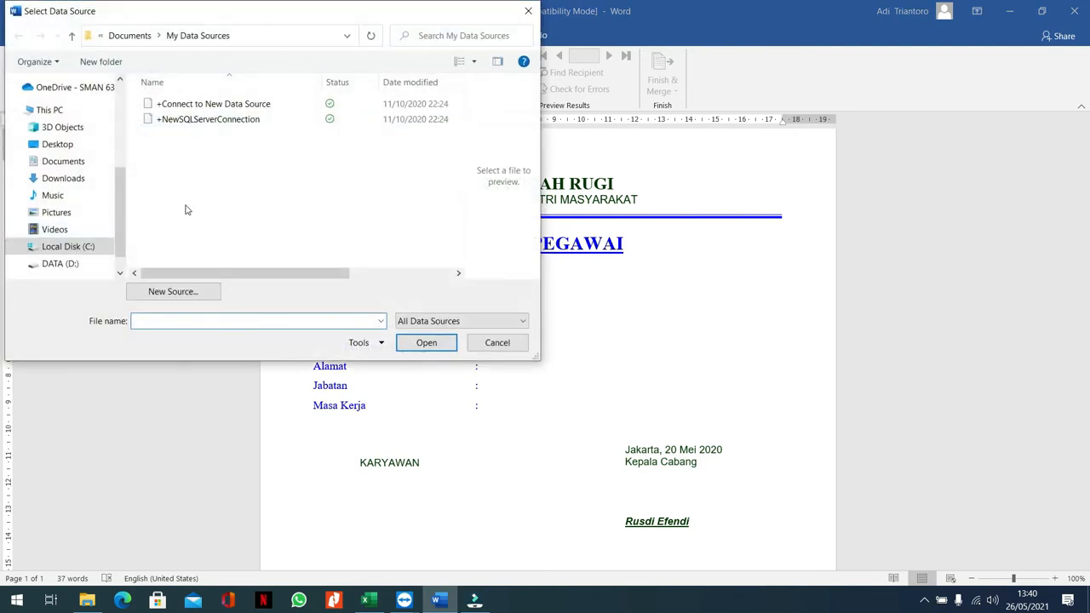
Open the DATA SOURCES workbook from the TUGAS MAIL MERGE folder on DATA (D:) as the merge data source
scroll(188, 211, "down", 1)
scroll(102, 230, "down", 1)
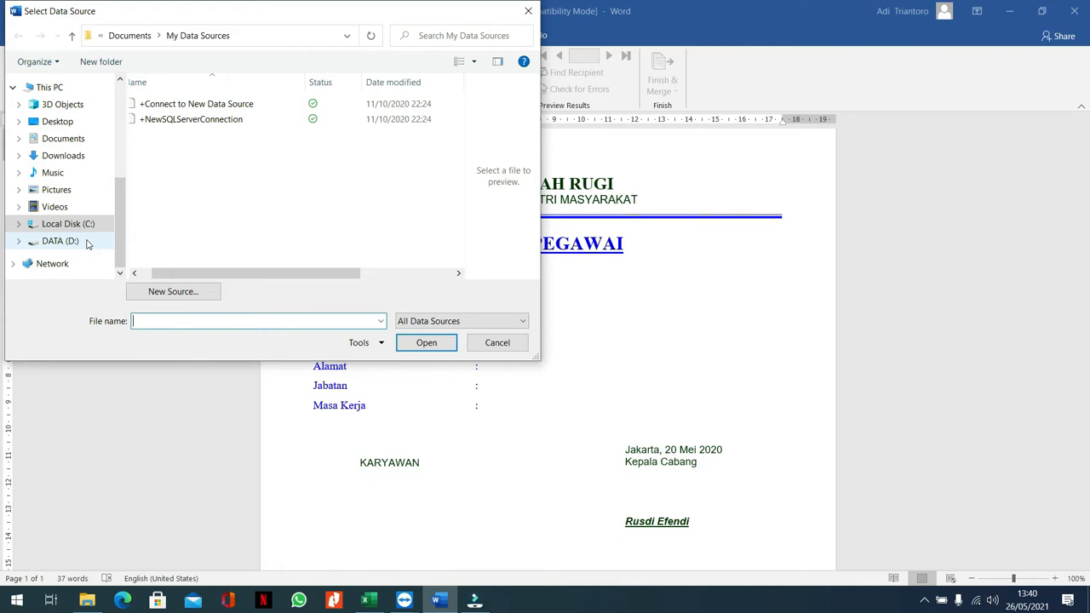
left_click(86, 243)
double_click(180, 184)
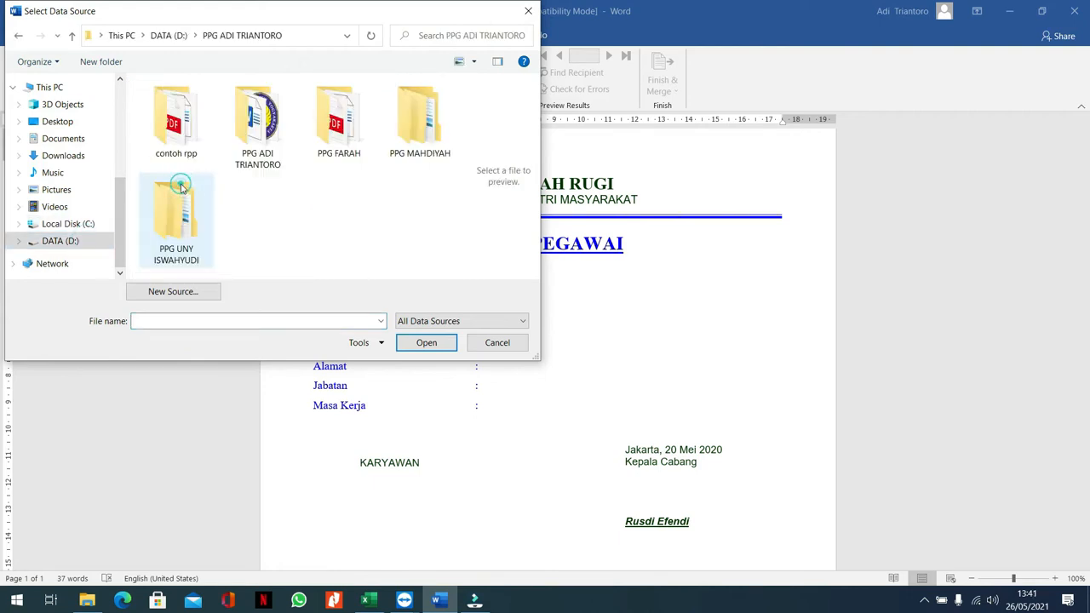
double_click(257, 123)
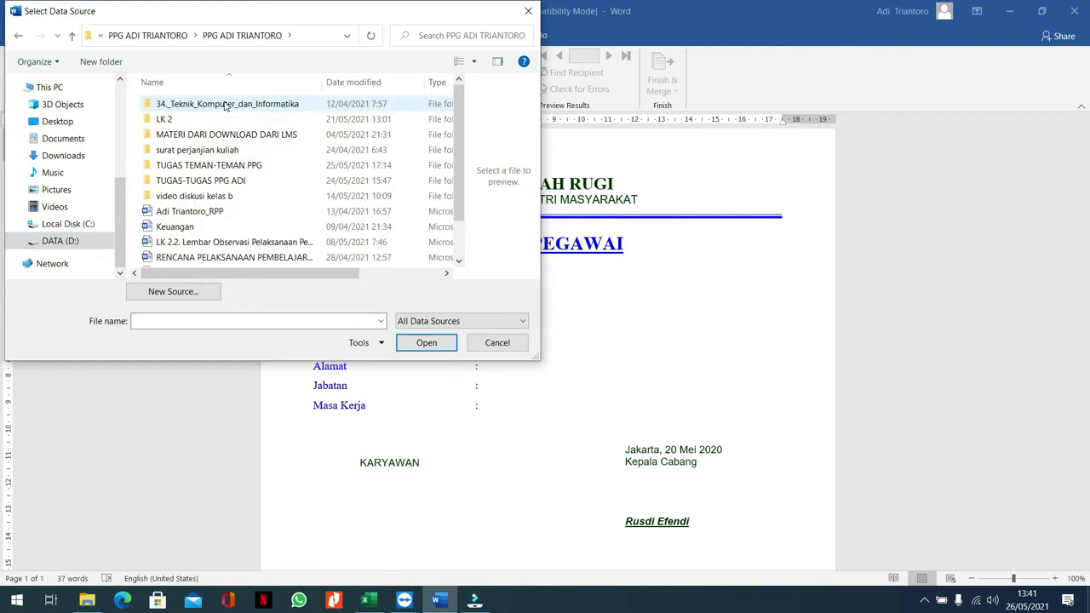
double_click(200, 181)
left_click(194, 105)
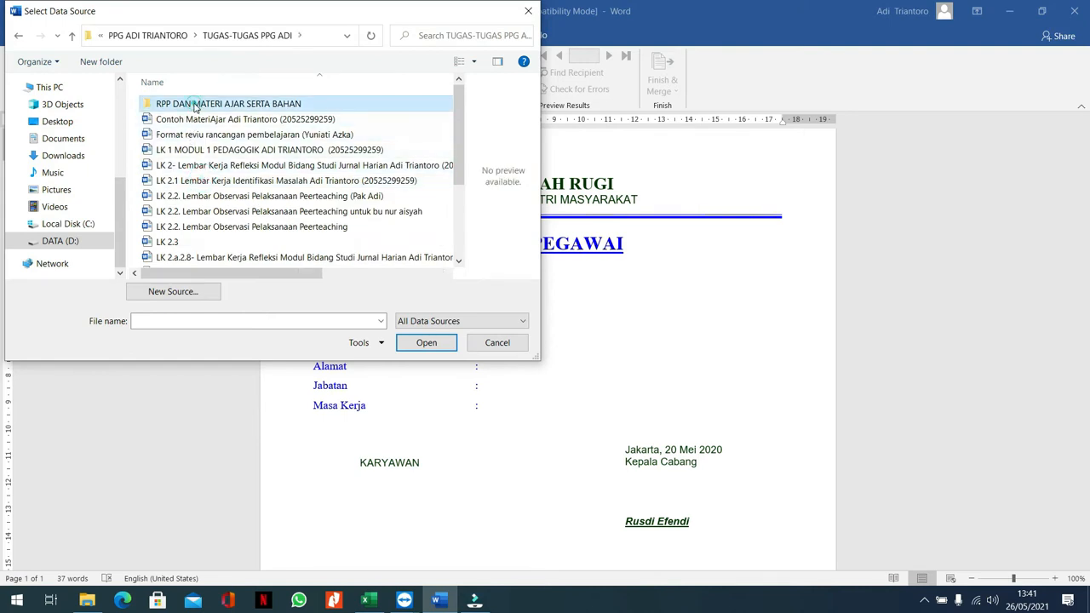
double_click(194, 105)
double_click(189, 135)
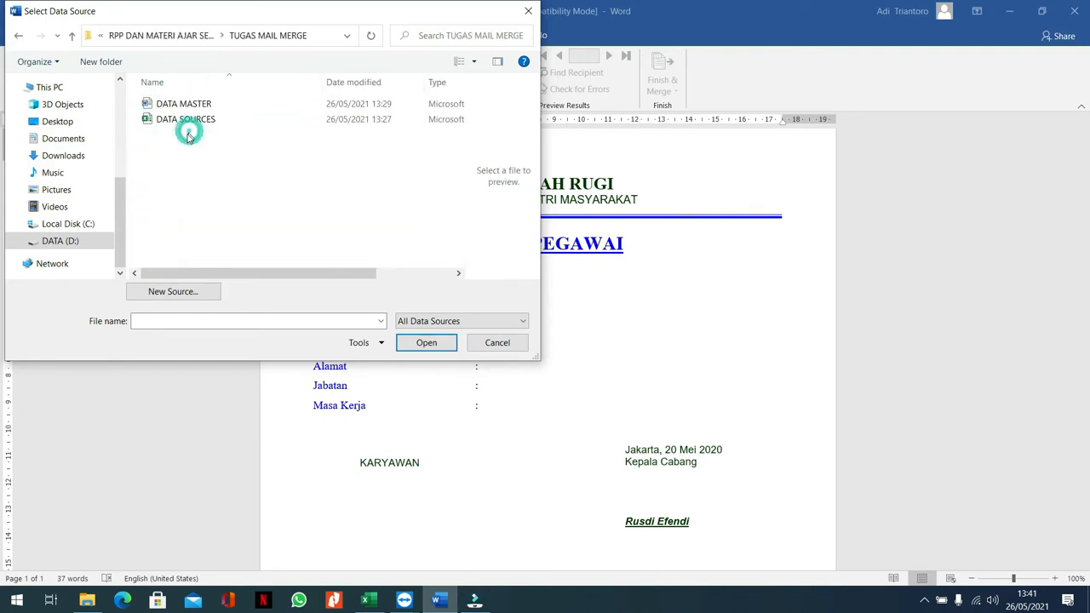
left_click(186, 124)
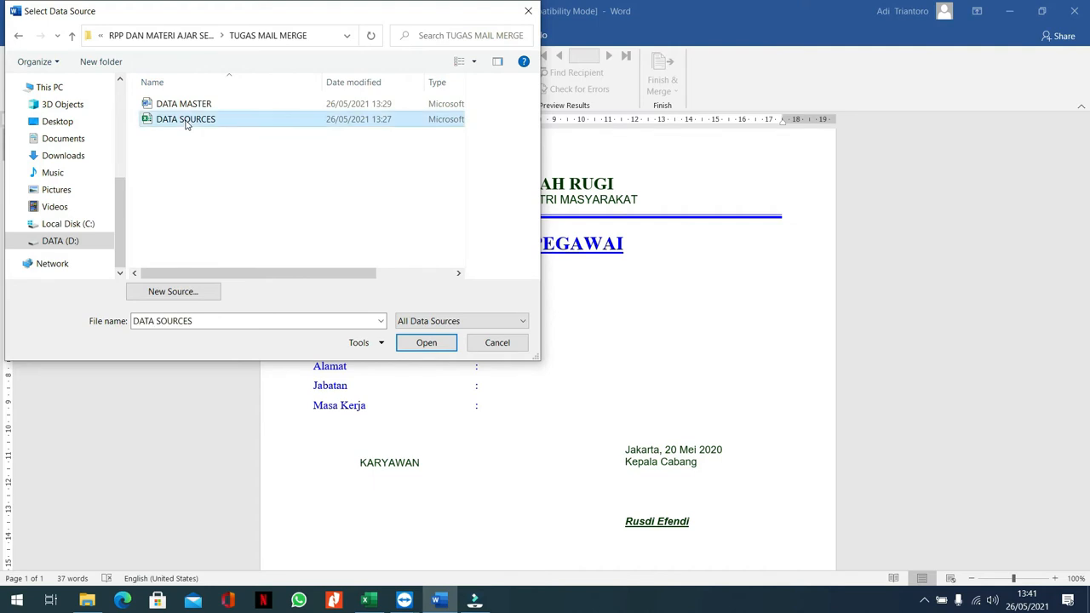
left_click(411, 348)
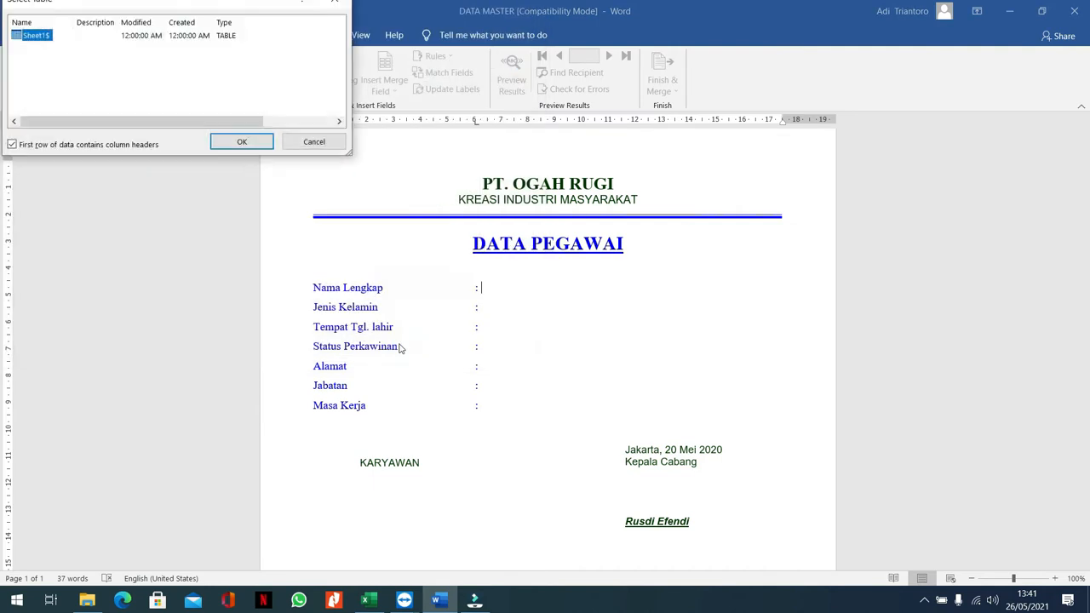
Check the sheet name in the DATA SOURCES workbook and choose Sheet1$ as the recipient table, with first-row column headers
left_click_drag(76, 11, 482, 215)
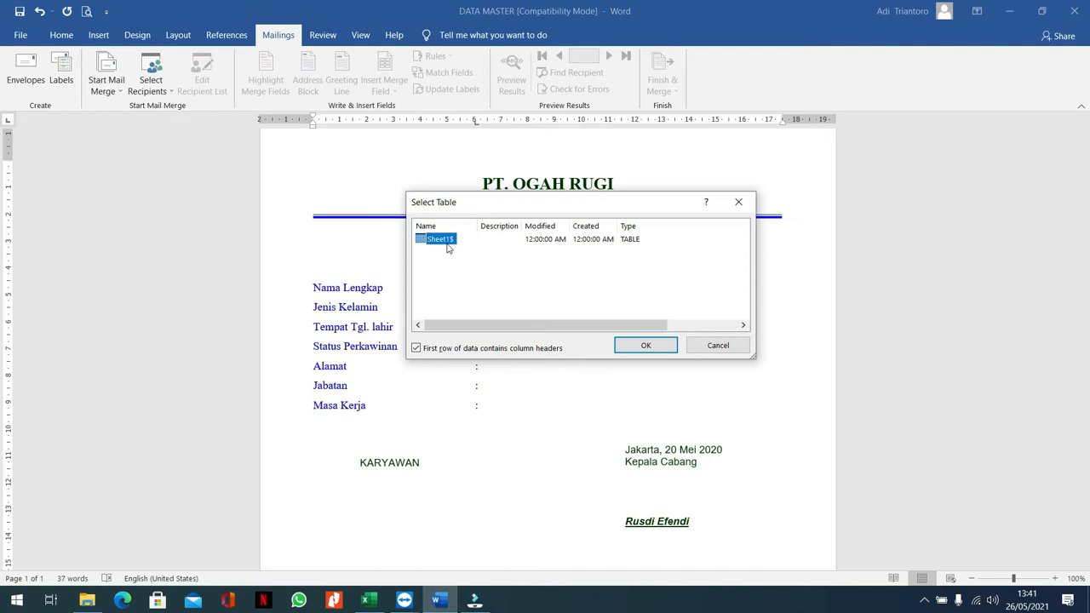
left_click(366, 603)
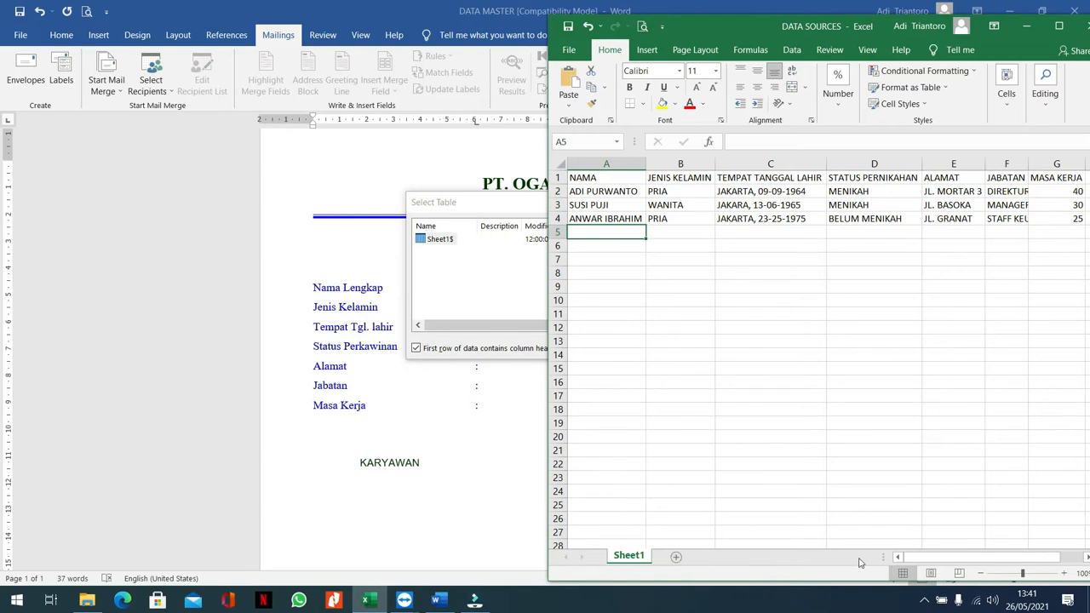
left_click(521, 270)
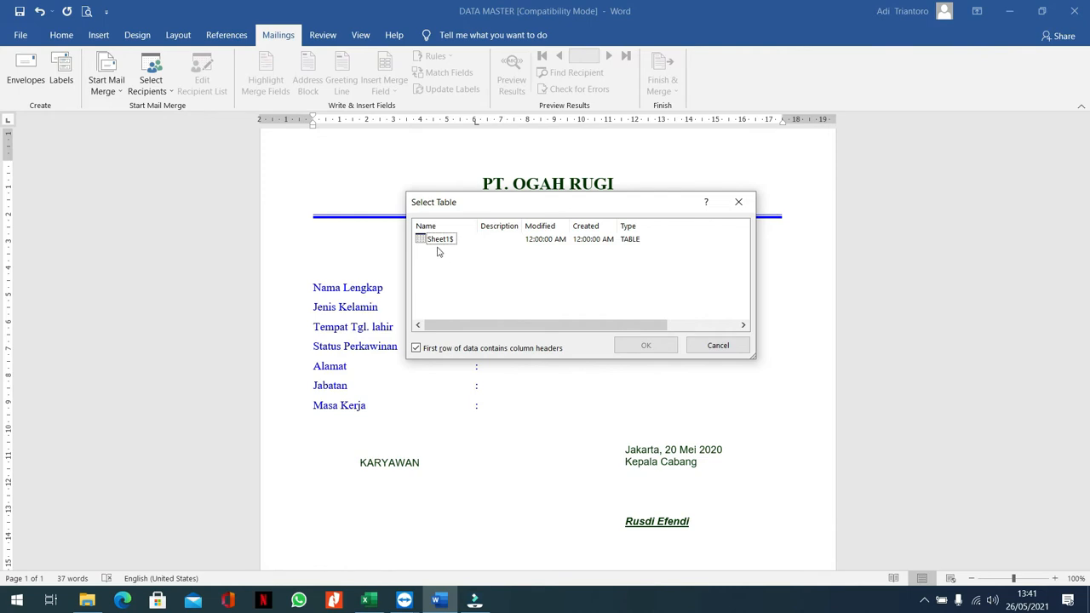
left_click(368, 600)
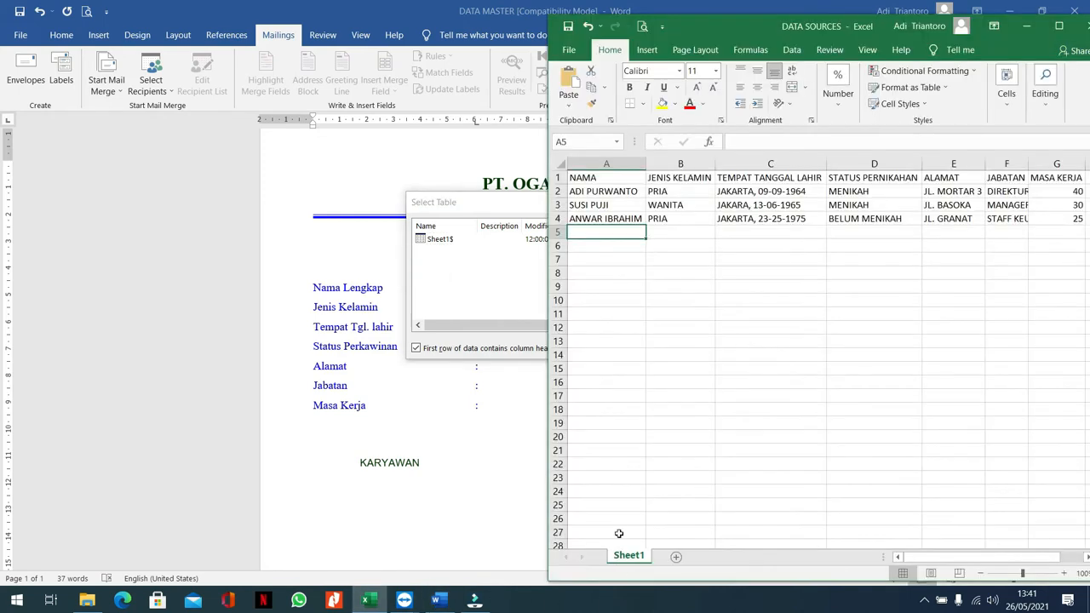
left_click(1027, 30)
left_click(436, 239)
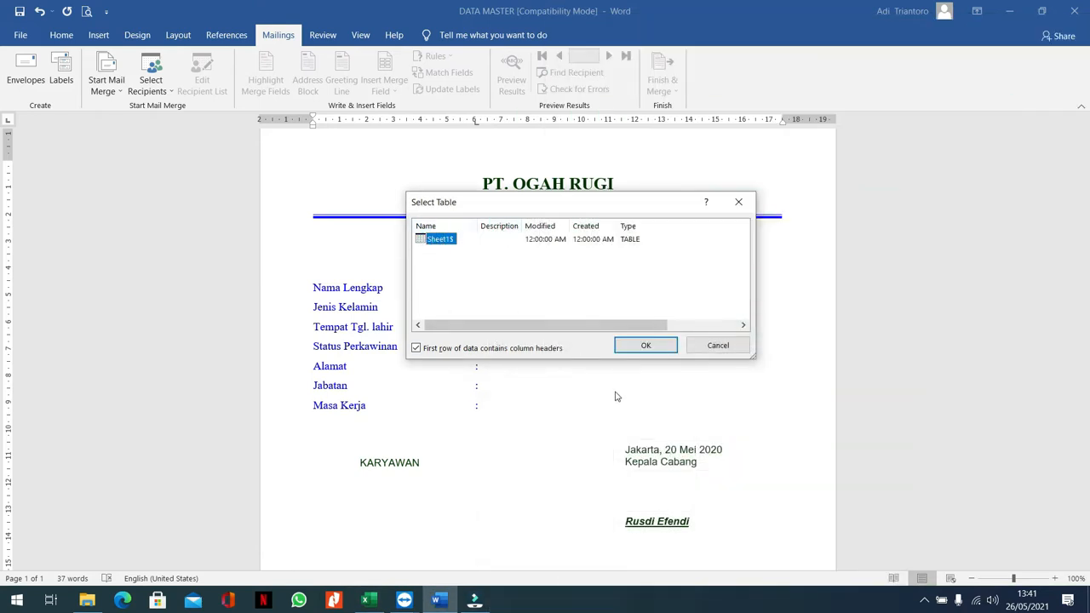
left_click(644, 347)
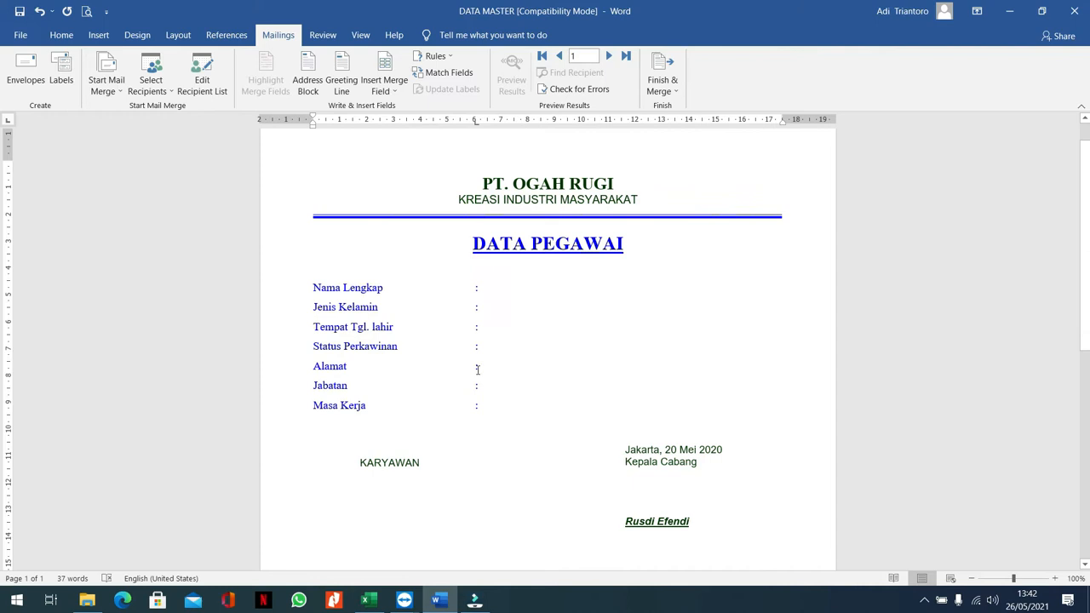
Insert the NAMA merge field after Nama Lengkap and the JENIS_KELAMIN merge field after Jenis Kelamin
left_click(396, 94)
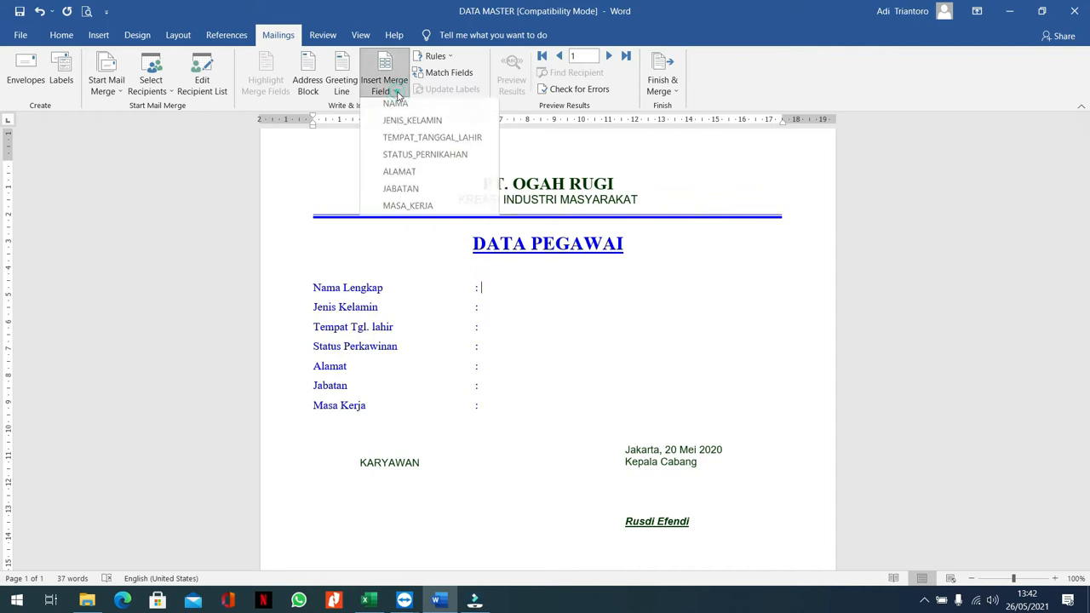
left_click(395, 108)
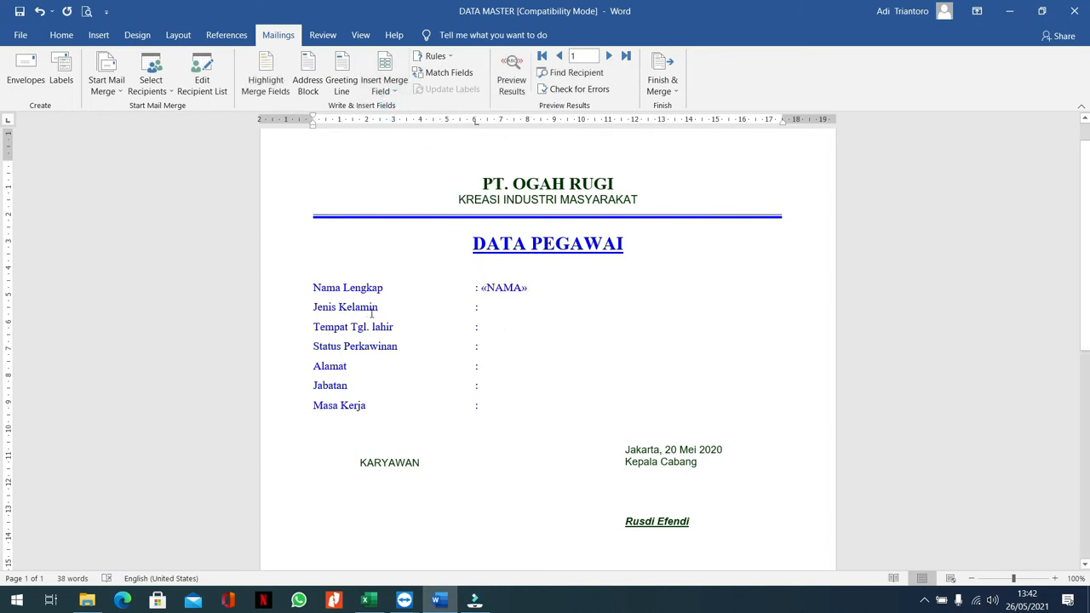
left_click(390, 94)
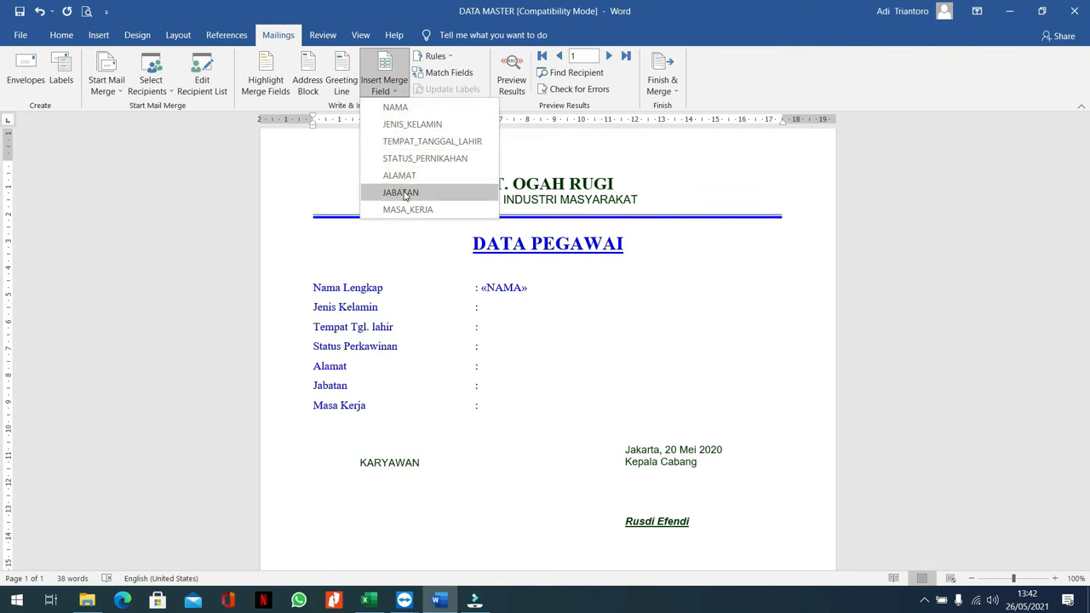
left_click(492, 313)
left_click(492, 311)
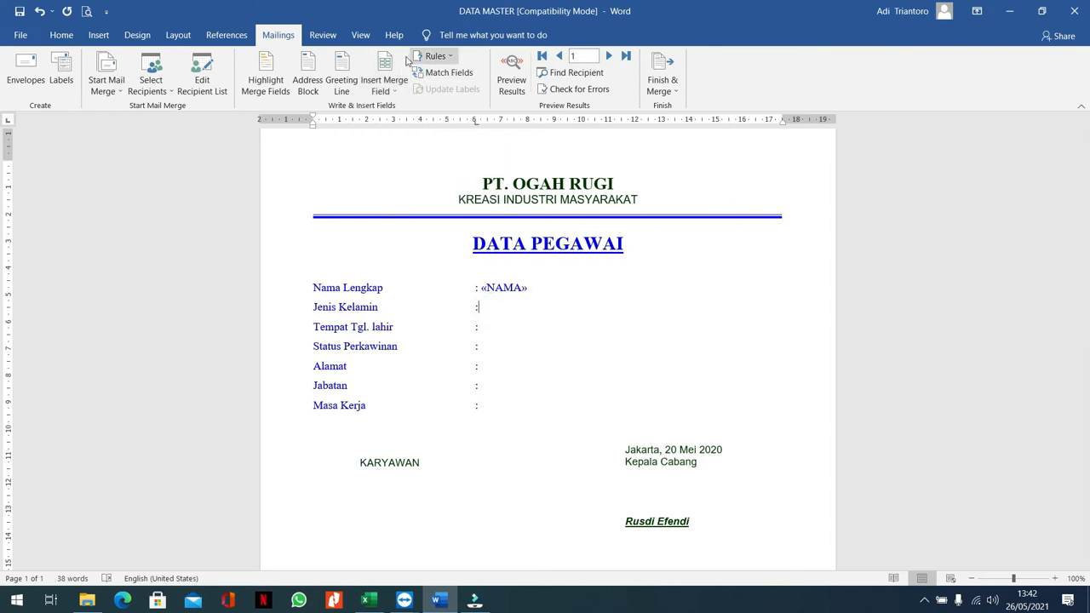
left_click(384, 85)
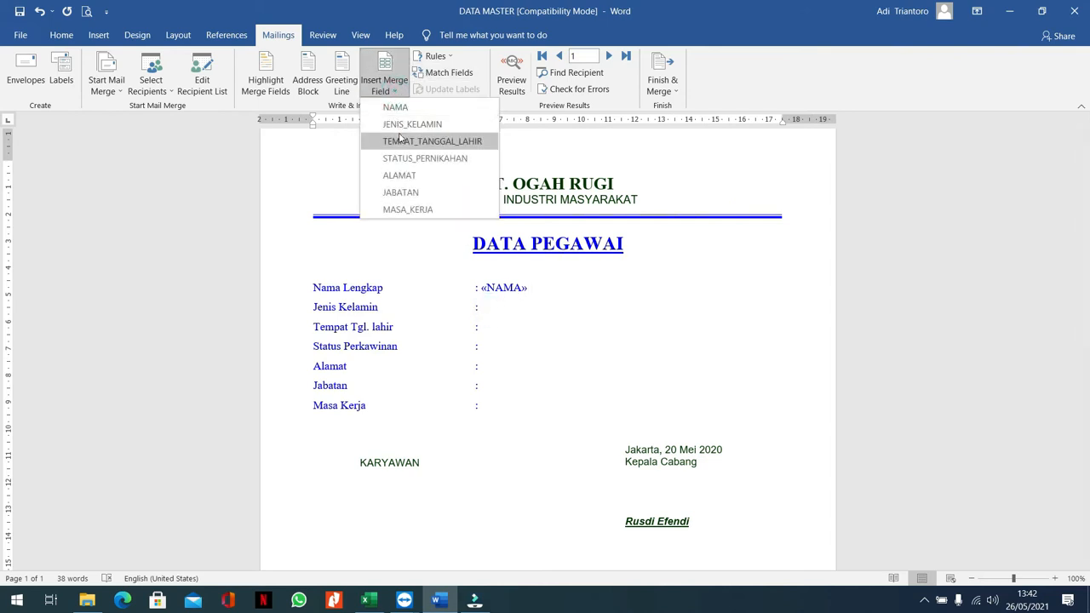
left_click(402, 125)
Insert the TEMPAT_TANGGAL_LAHIR merge field after Tempat Tgl. lahir and STATUS_PERNIKAHAN after Status Perkawinan
left_click(491, 329)
left_click(384, 85)
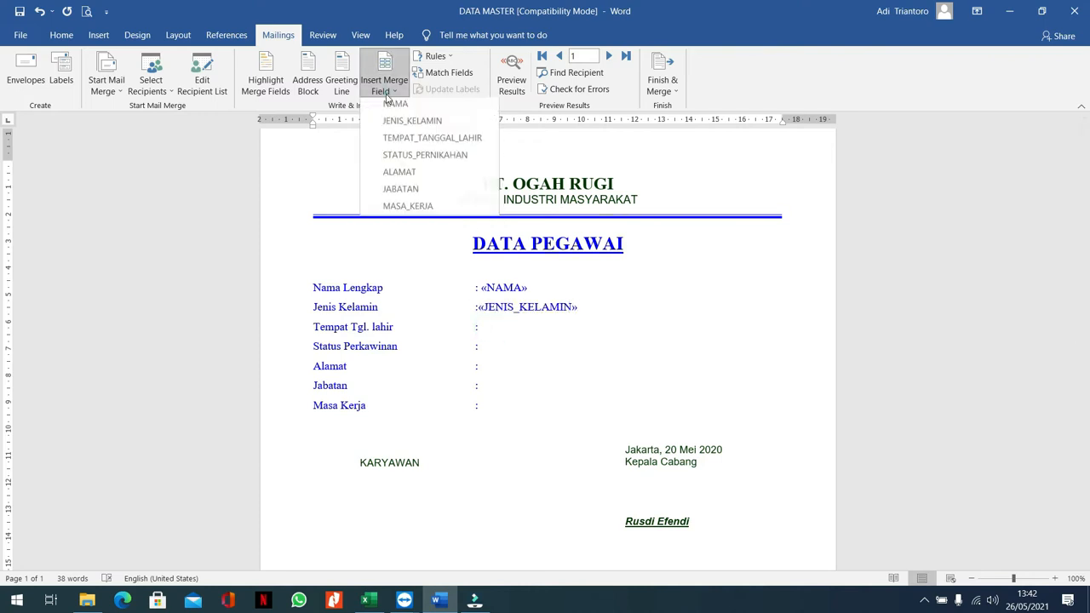
left_click(394, 142)
left_click(486, 346)
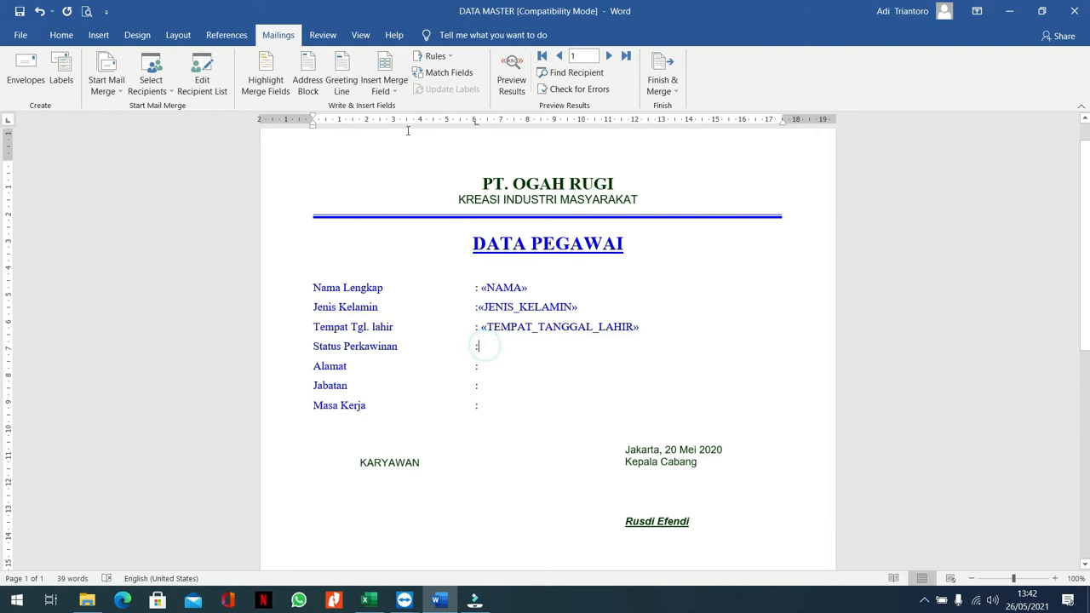
left_click(384, 85)
left_click(400, 159)
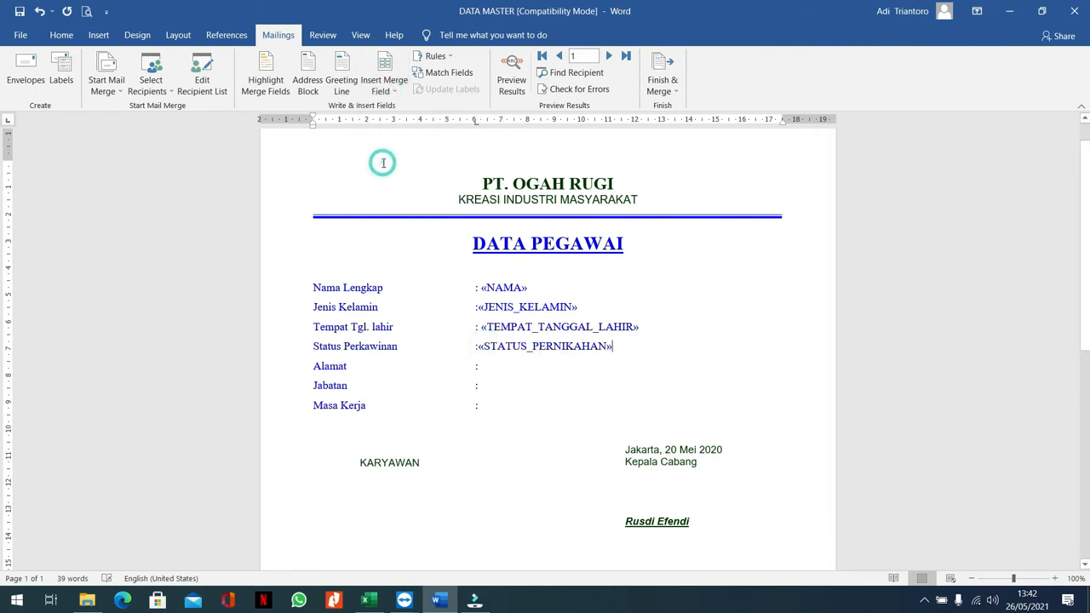
Insert the ALAMAT merge field after Alamat and the JABATAN merge field after Jabatan
left_click(487, 365)
left_click(384, 85)
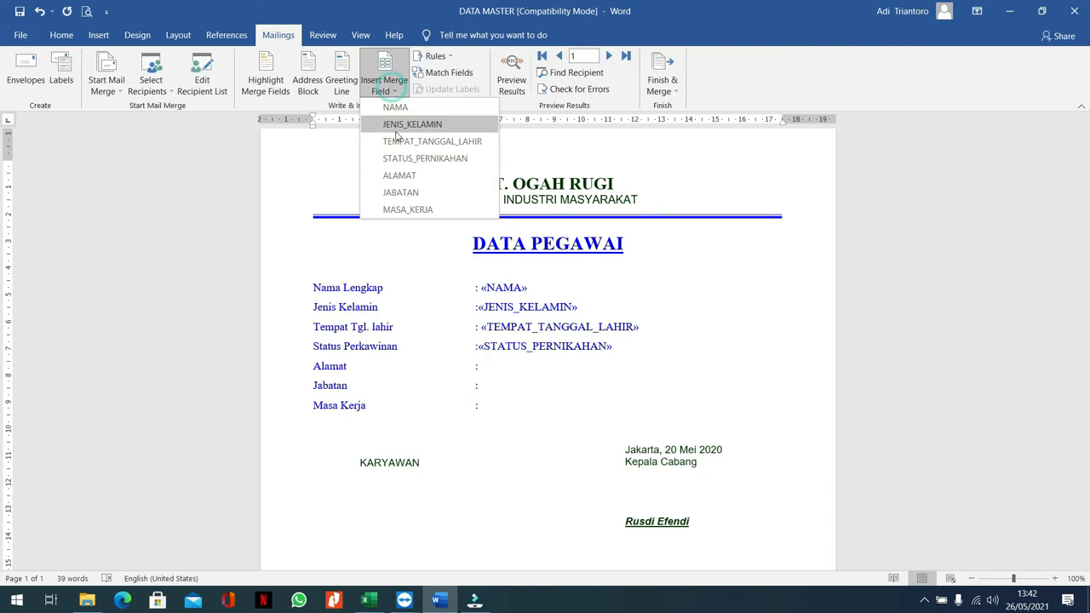
left_click(402, 175)
left_click(488, 385)
left_click(384, 85)
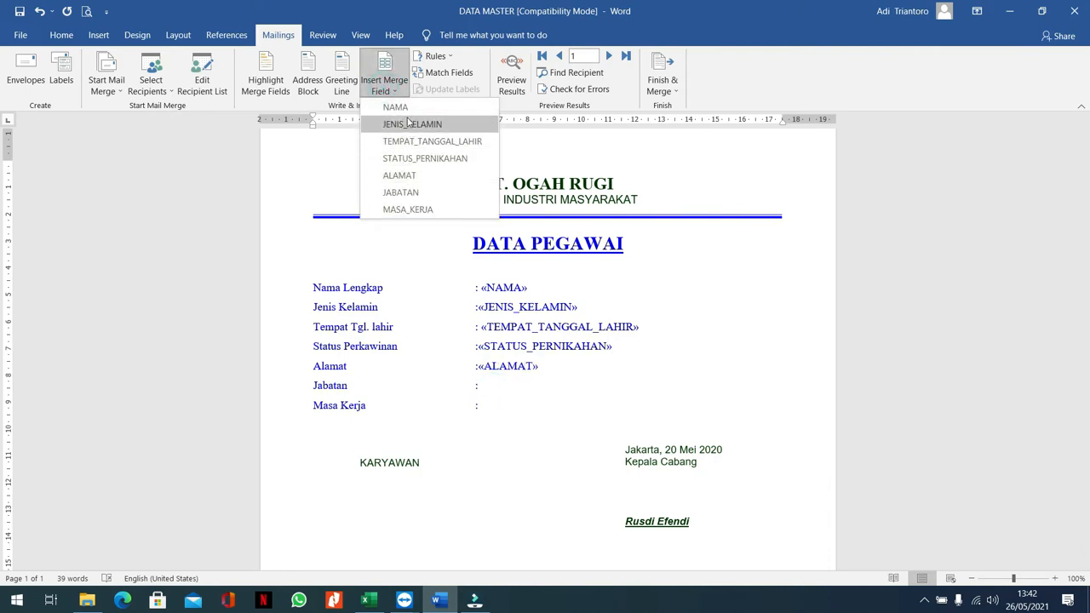
left_click(400, 193)
Insert the MASA_KERJA merge field after the colon of Masa Kerja
left_click(499, 408)
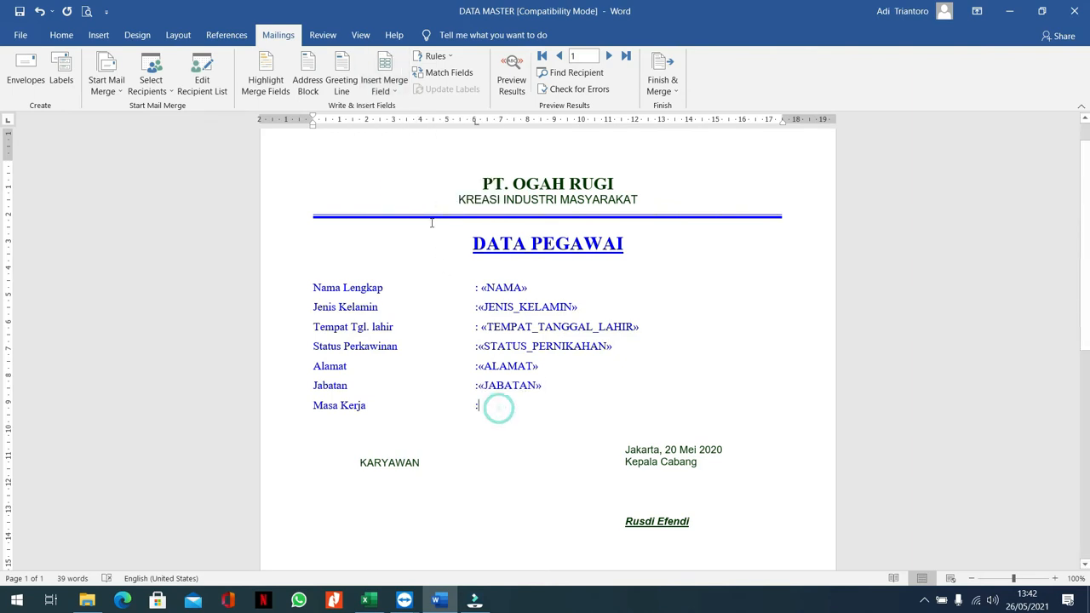
left_click(395, 98)
left_click(402, 209)
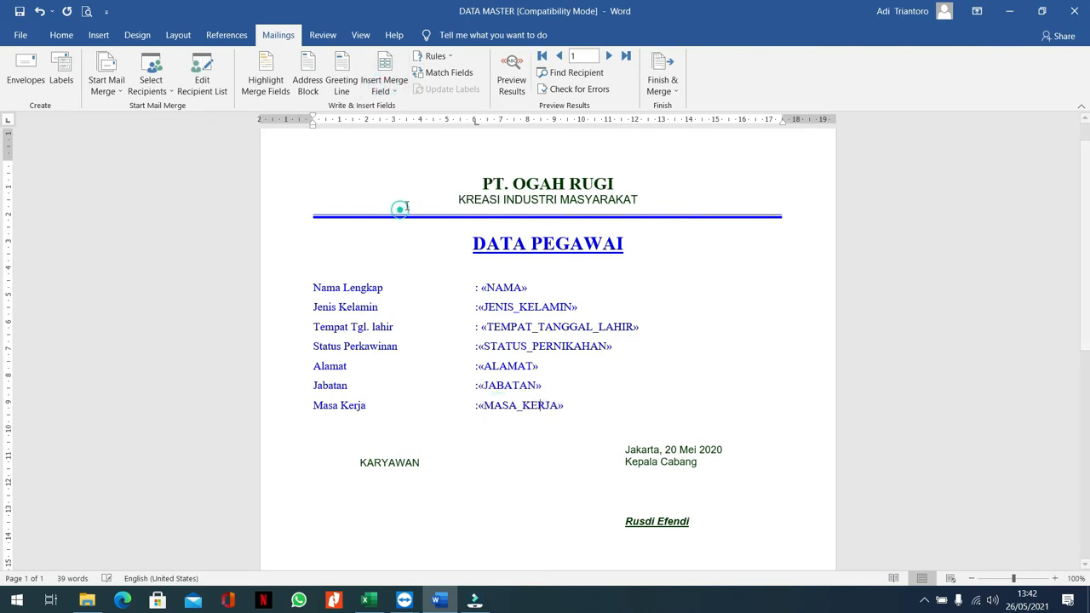
Insert the NAMA merge field in the signature area below KARYAWAN, level with the branch head's name
scroll(404, 170, "down", 3)
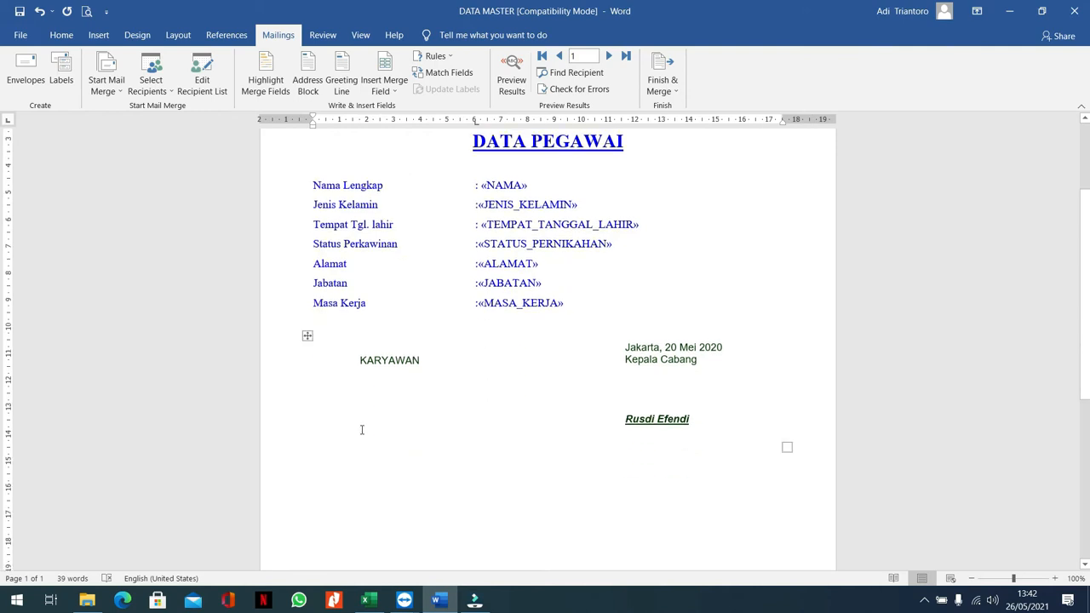
left_click(360, 423)
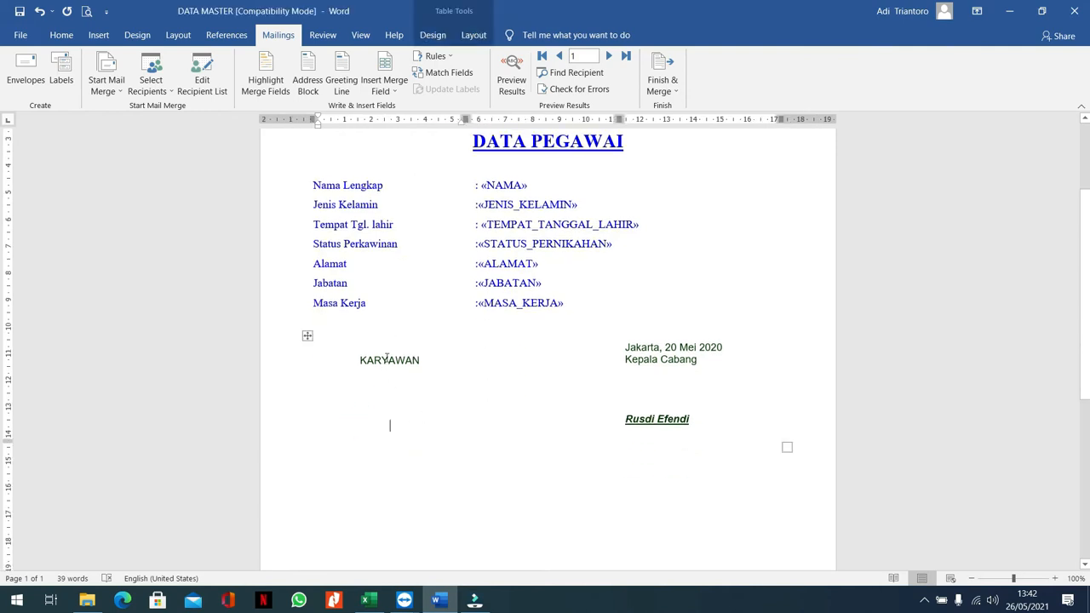
scroll(388, 358, "up", 2)
scroll(409, 409, "down", 1)
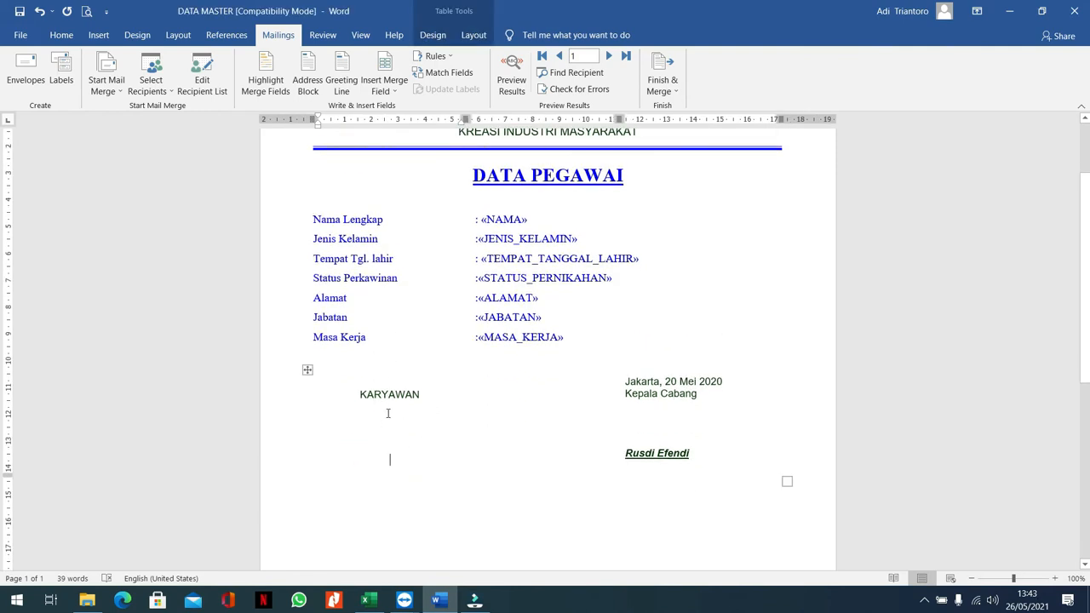
left_click(385, 88)
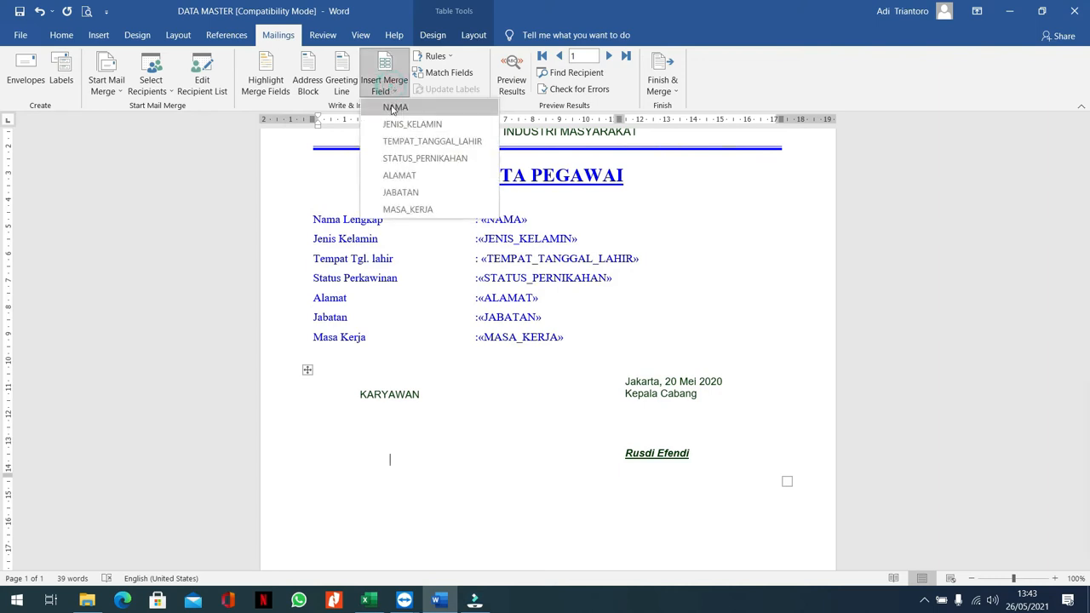
left_click(393, 109)
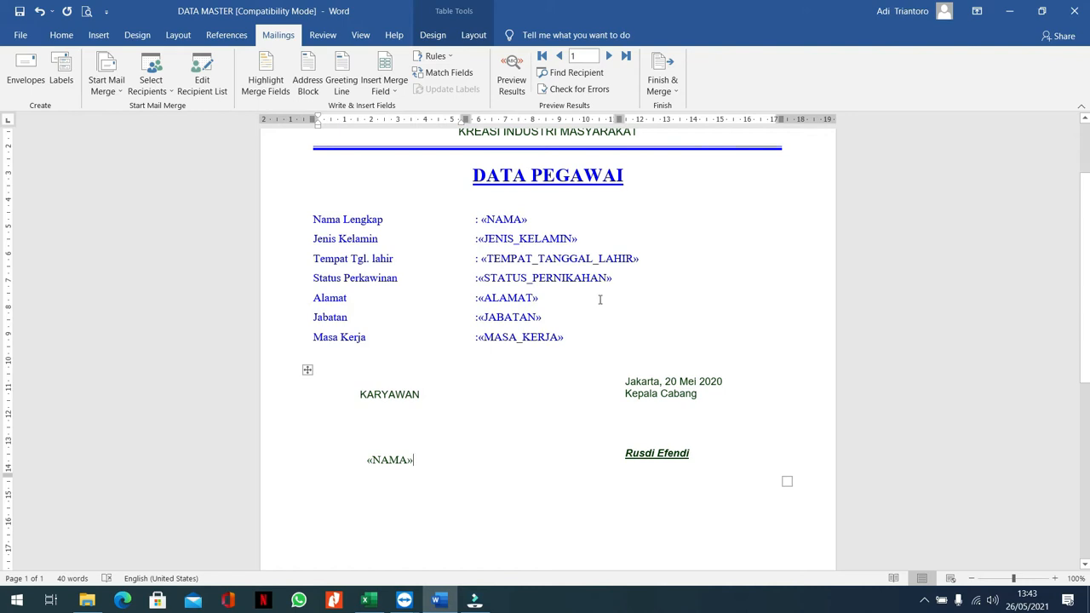
Check the placement of the merge fields in the form and turn on the preview of the merged results
scroll(516, 316, "up", 2)
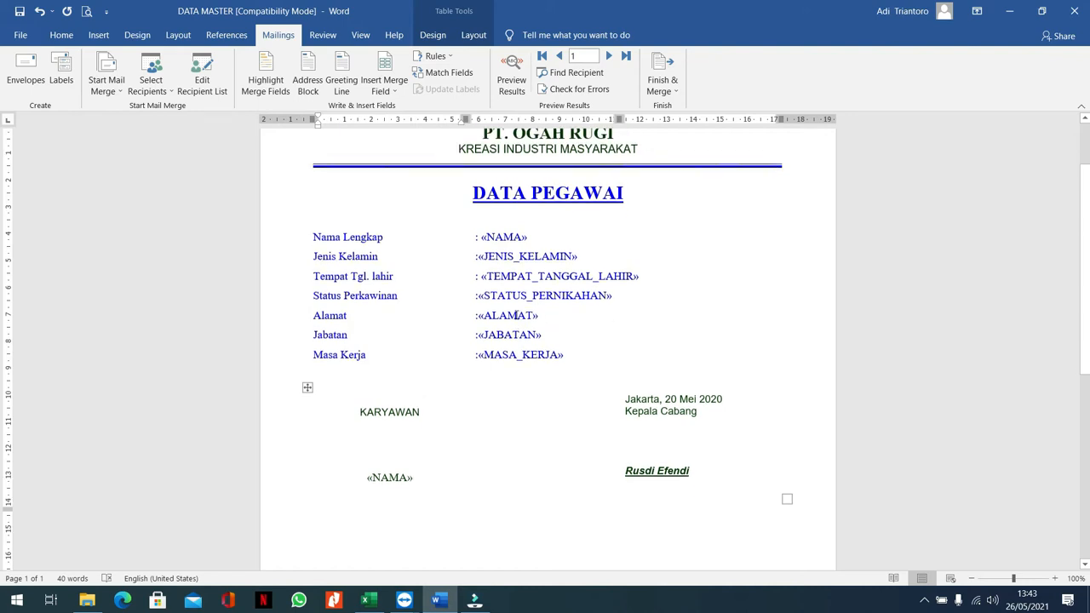
scroll(516, 329, "down", 2)
scroll(537, 306, "up", 3)
scroll(567, 279, "down", 1)
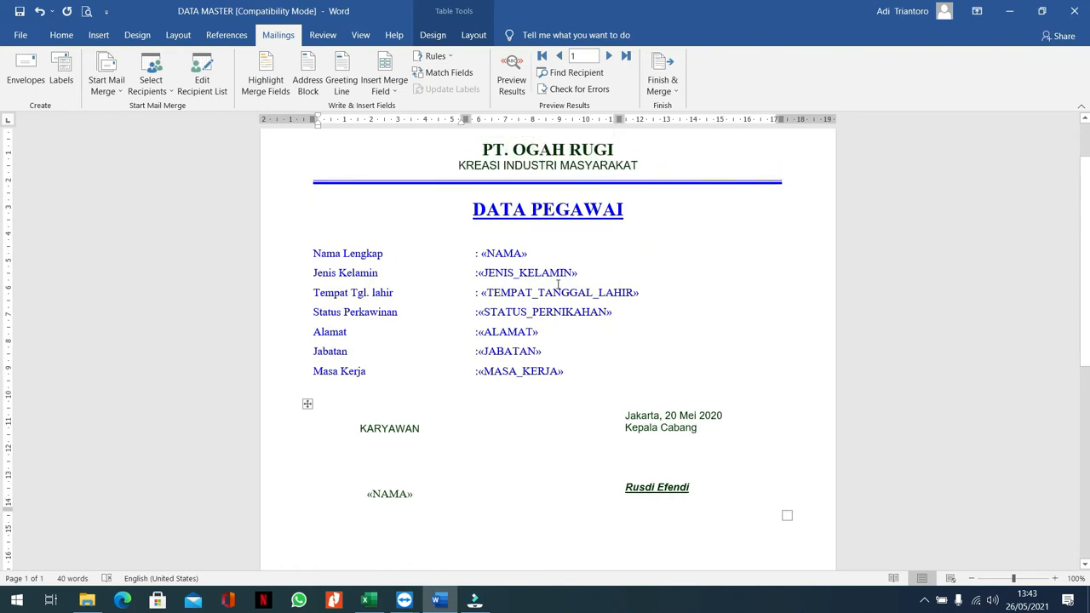
left_click(513, 81)
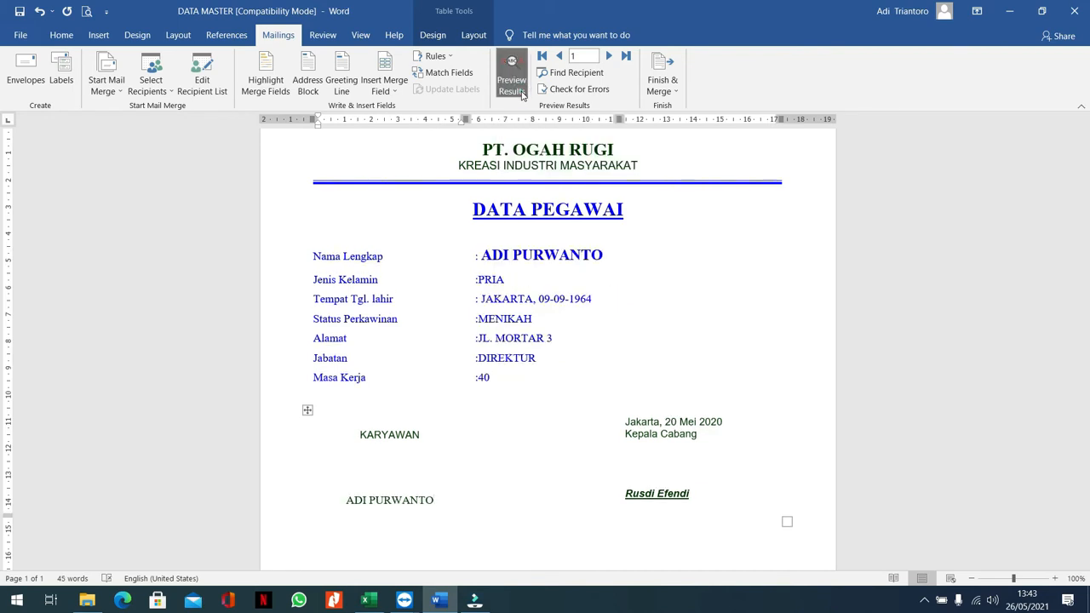
Add a space after the colon before the Jenis Kelamin, Status Perkawinan, Alamat, Jabatan and Masa Kerja values
left_click(478, 280)
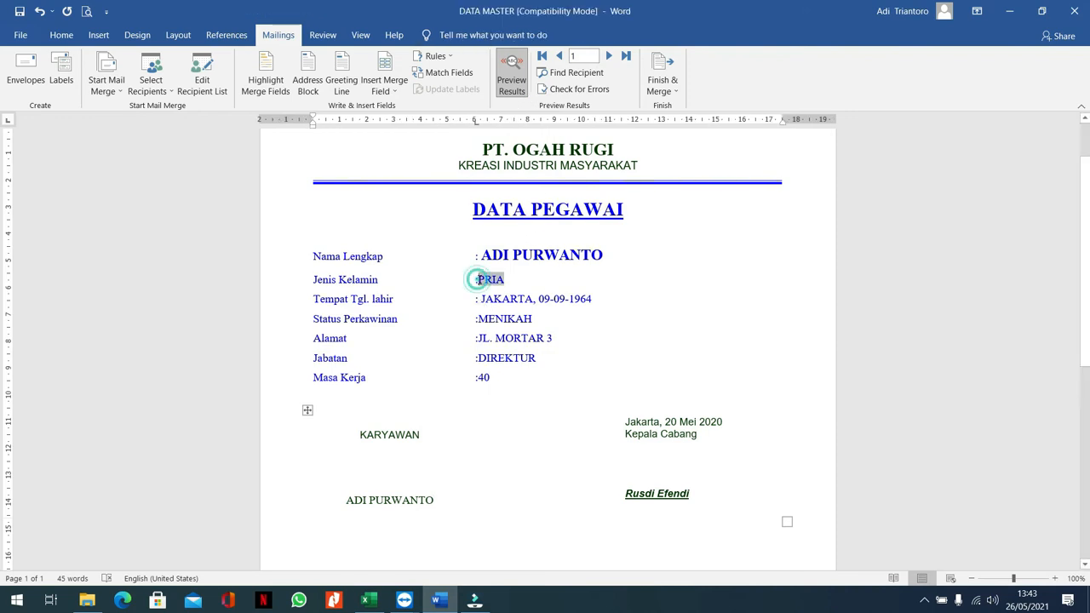
left_click(477, 279)
left_click(479, 318)
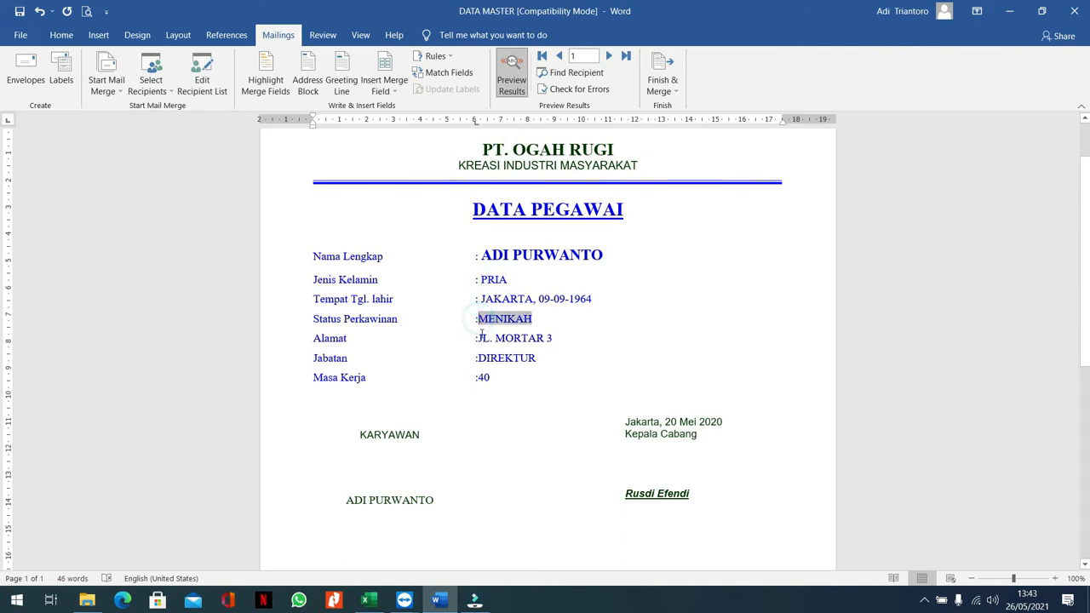
left_click(480, 339)
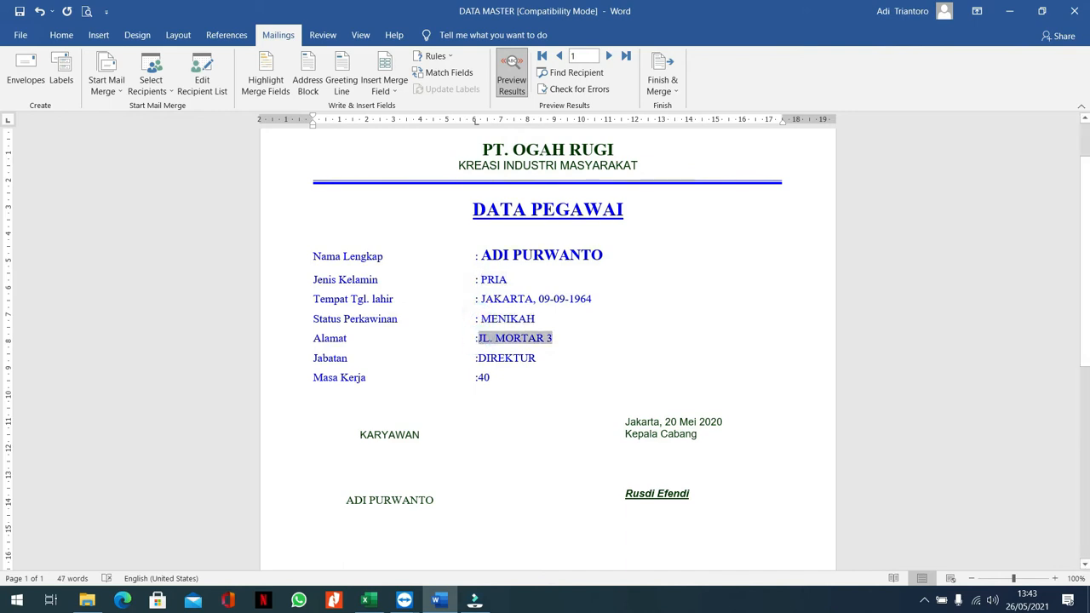
left_click(480, 358)
left_click(480, 378)
left_click(531, 360)
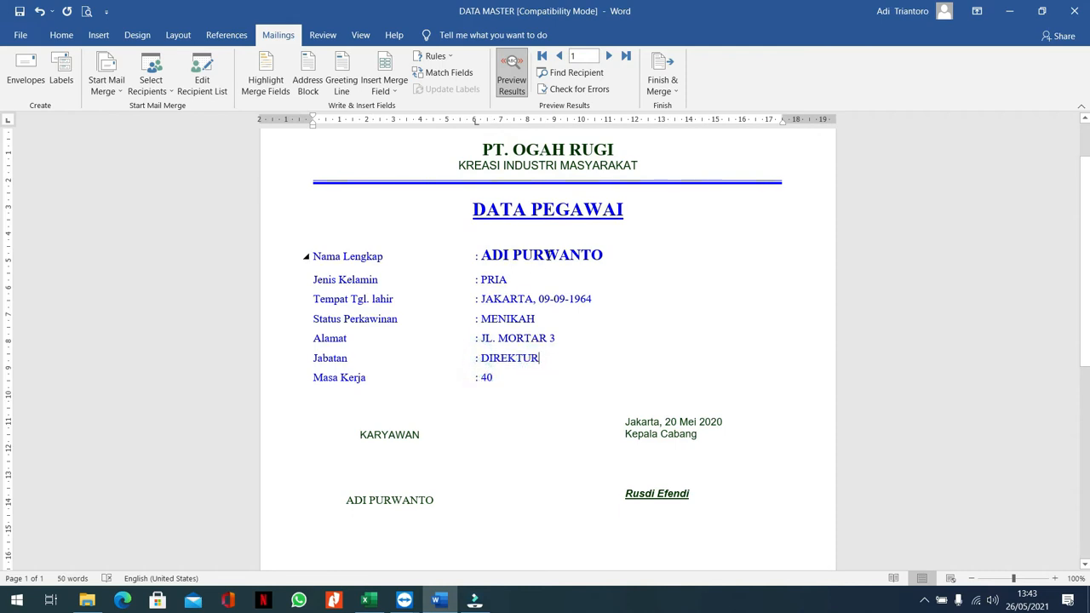
Compare the font, size and style of the Nama Lengkap value with those of the Jenis Kelamin value
left_click(61, 35)
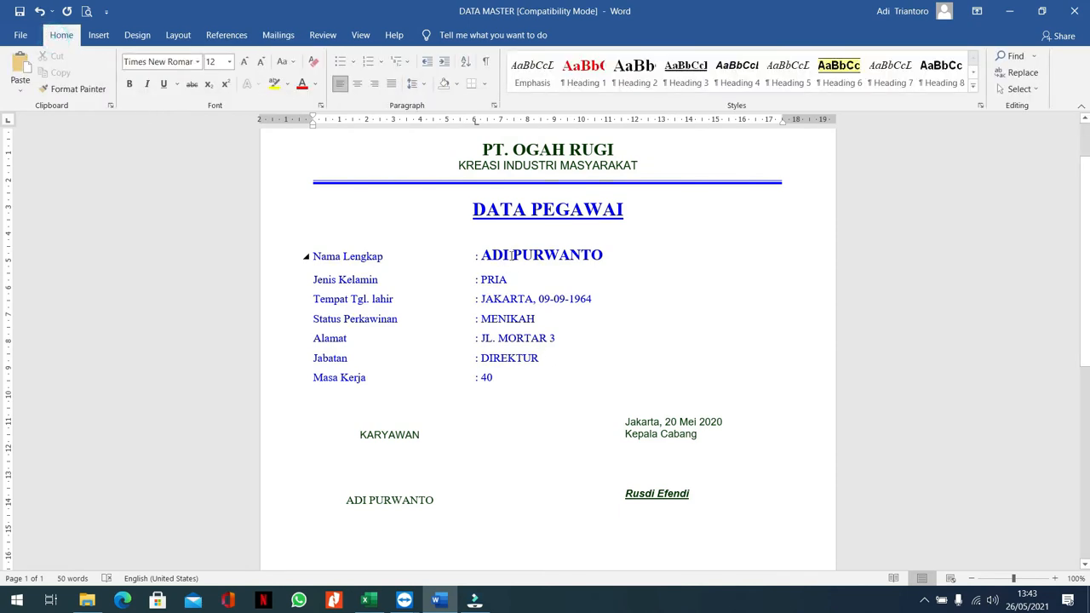
left_click(502, 258)
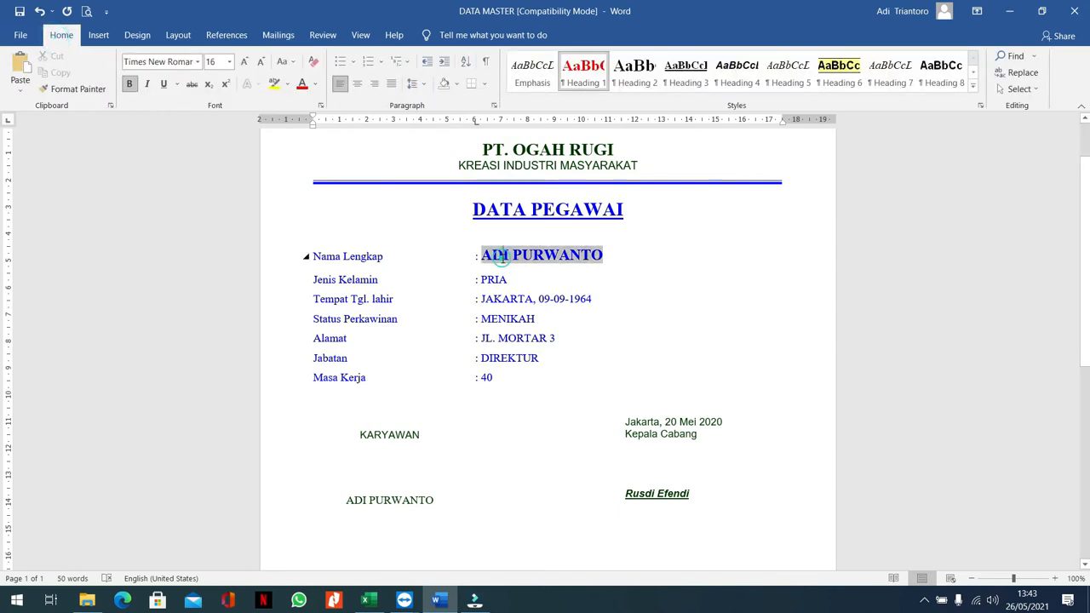
left_click(499, 281)
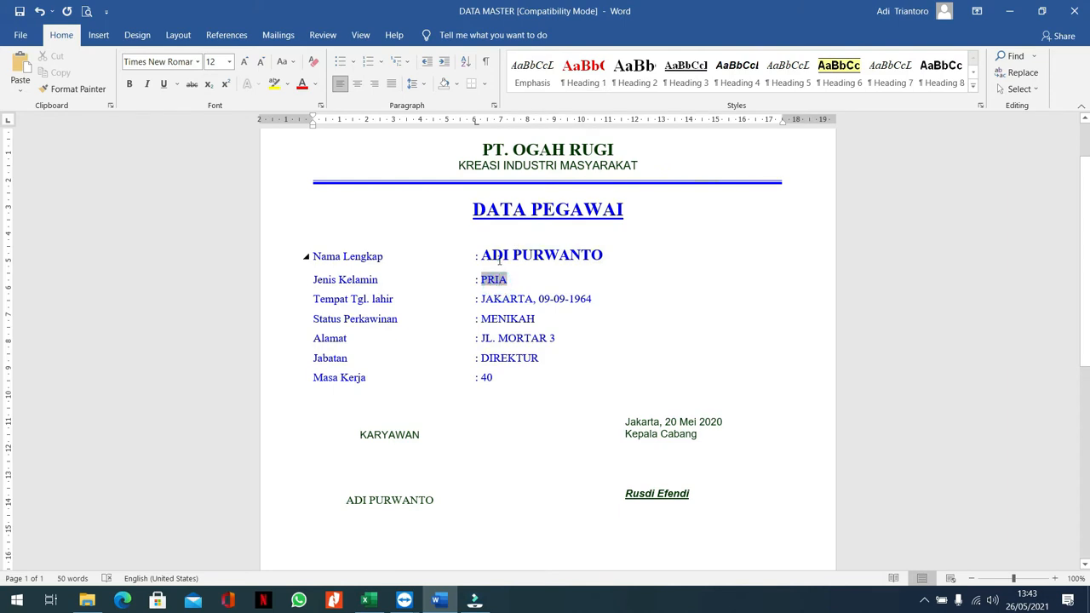
left_click(504, 256)
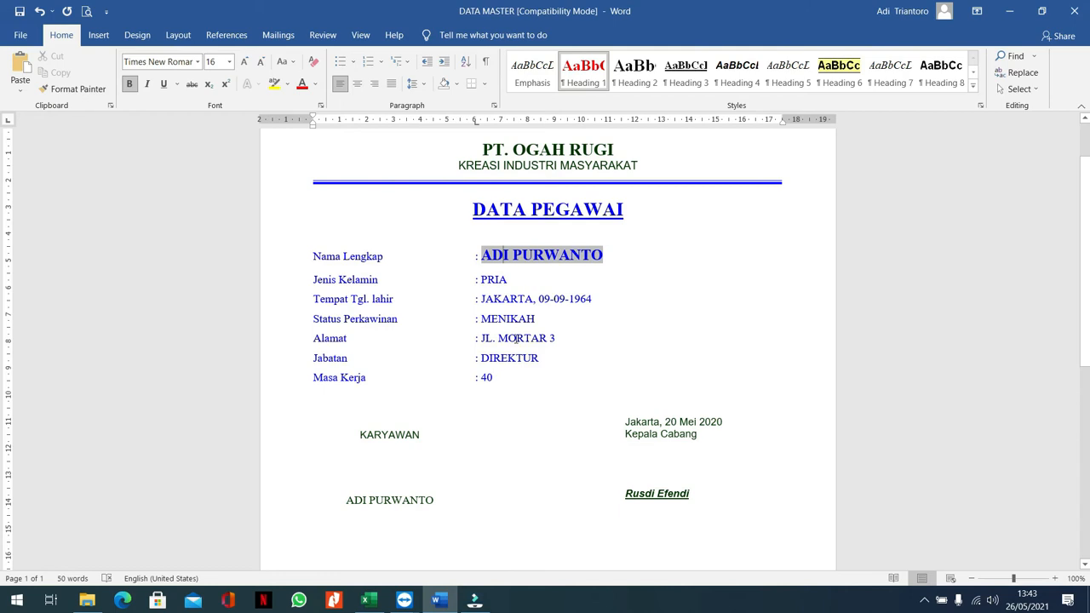
scroll(516, 338, "up", 1)
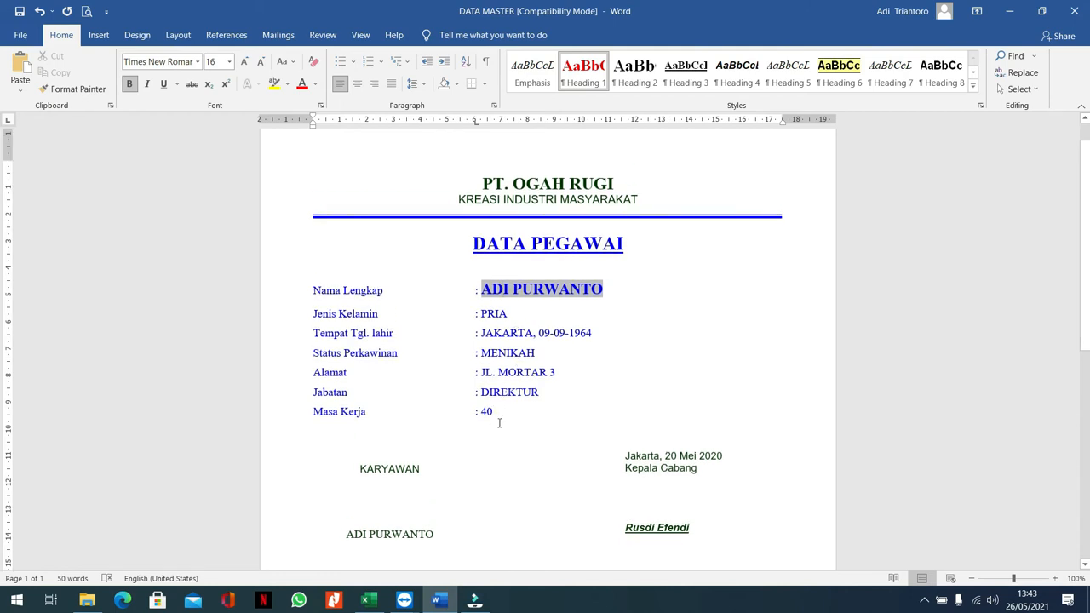
scroll(536, 392, "up", 1)
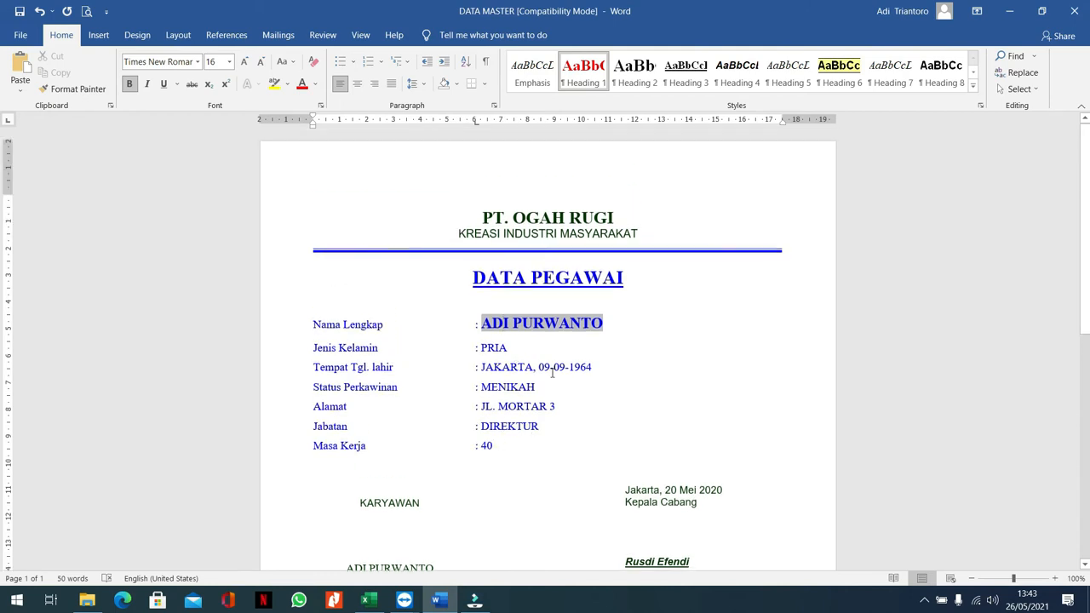
scroll(552, 373, "down", 3)
left_click(98, 36)
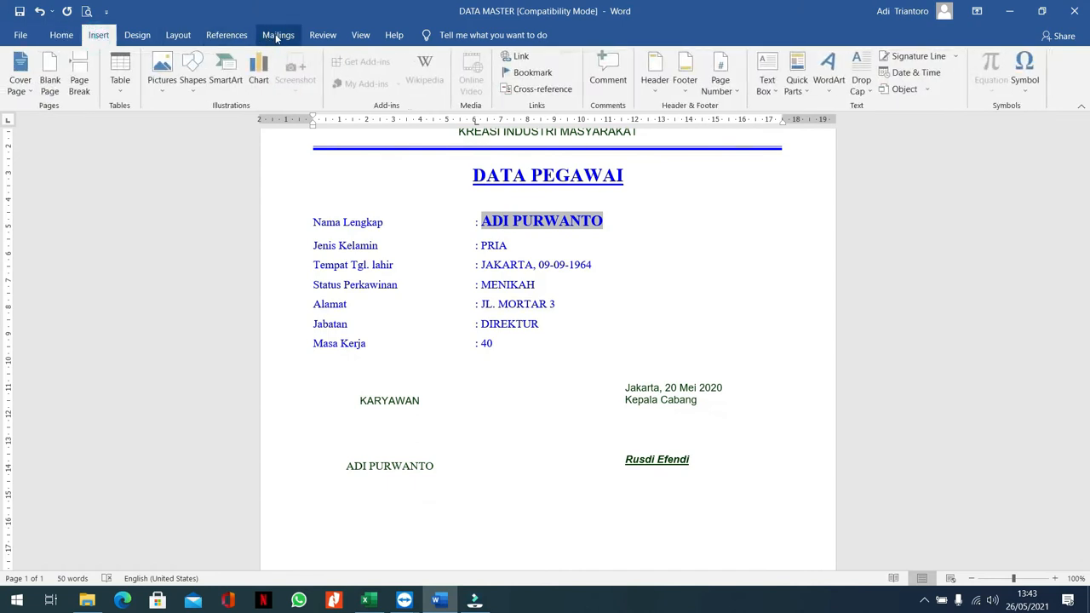
Browse the previewed merge records forward and backward, jump to the last record, and return to record 1
left_click(277, 37)
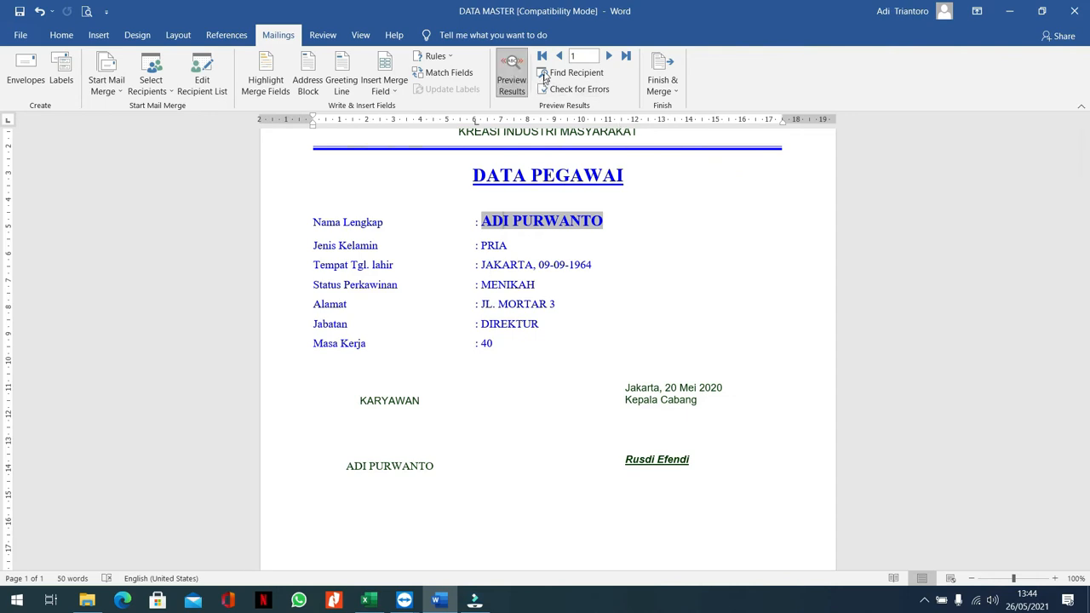
left_click(608, 57)
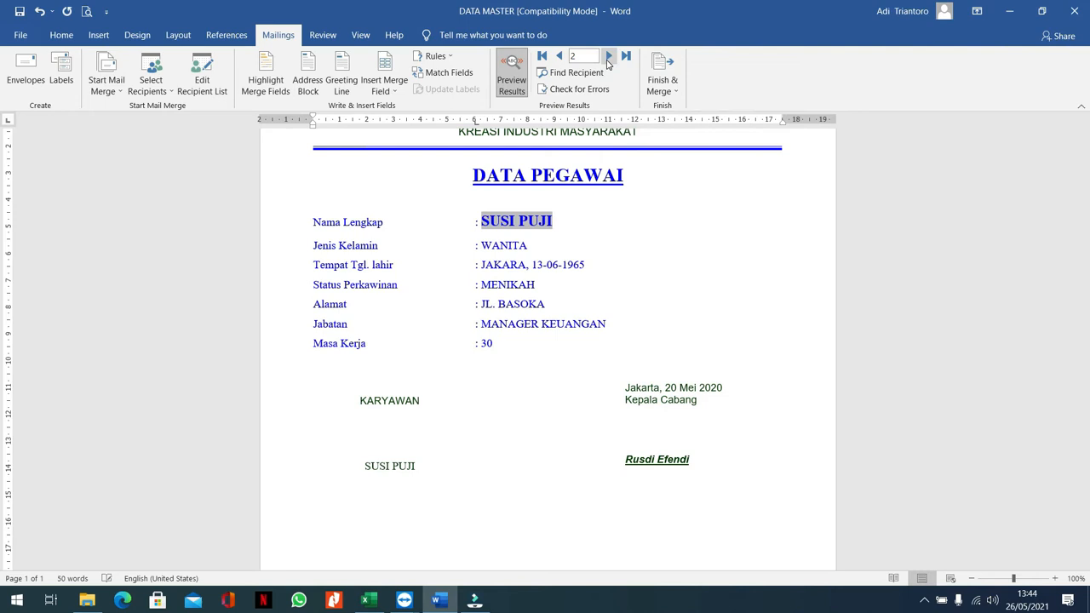
left_click(608, 56)
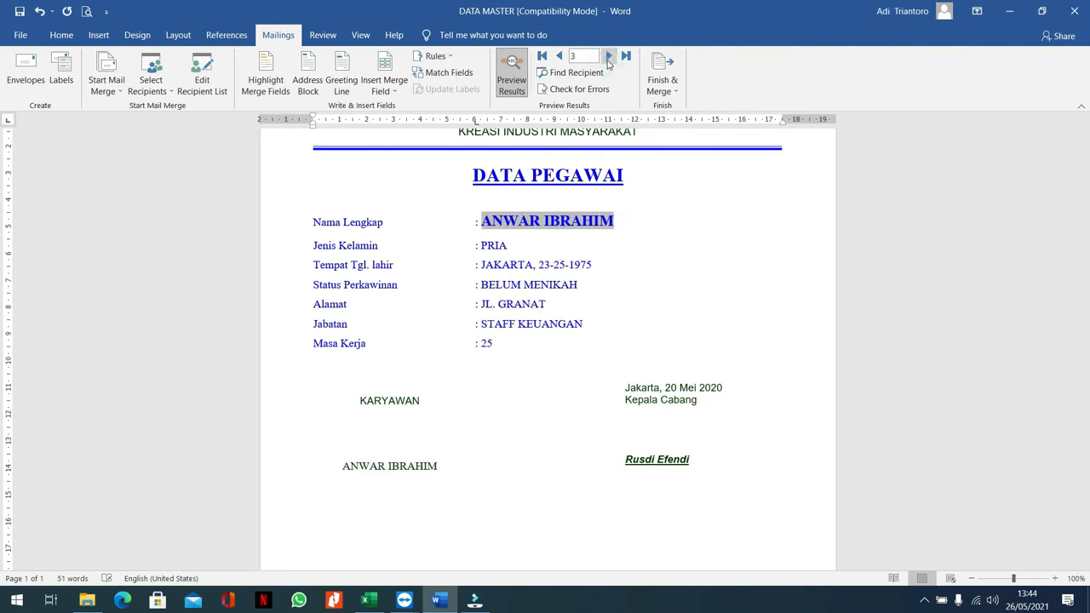
left_click(558, 57)
left_click(559, 56)
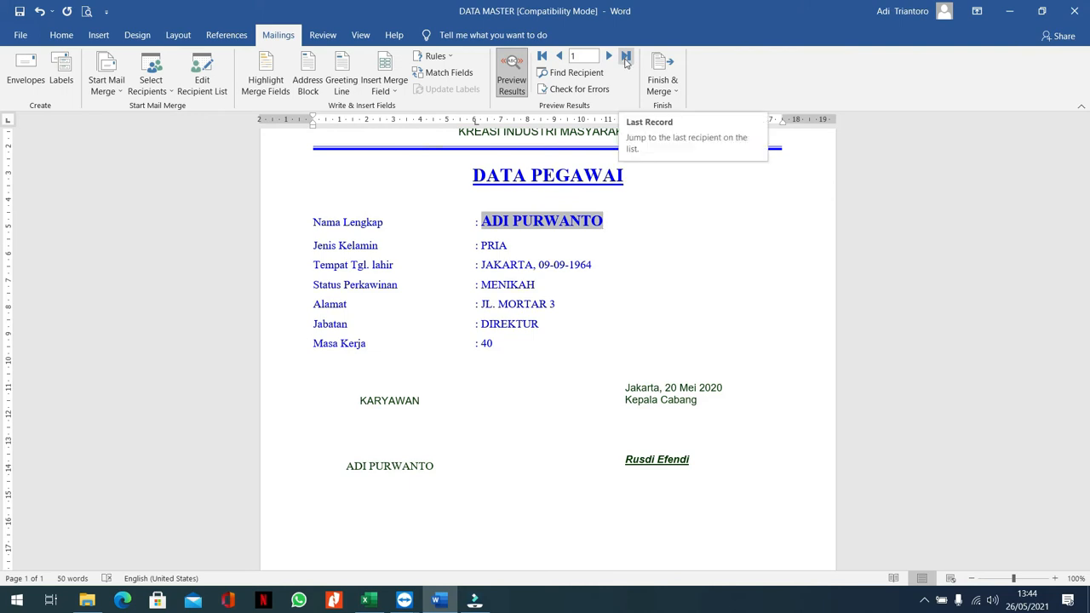
left_click(626, 57)
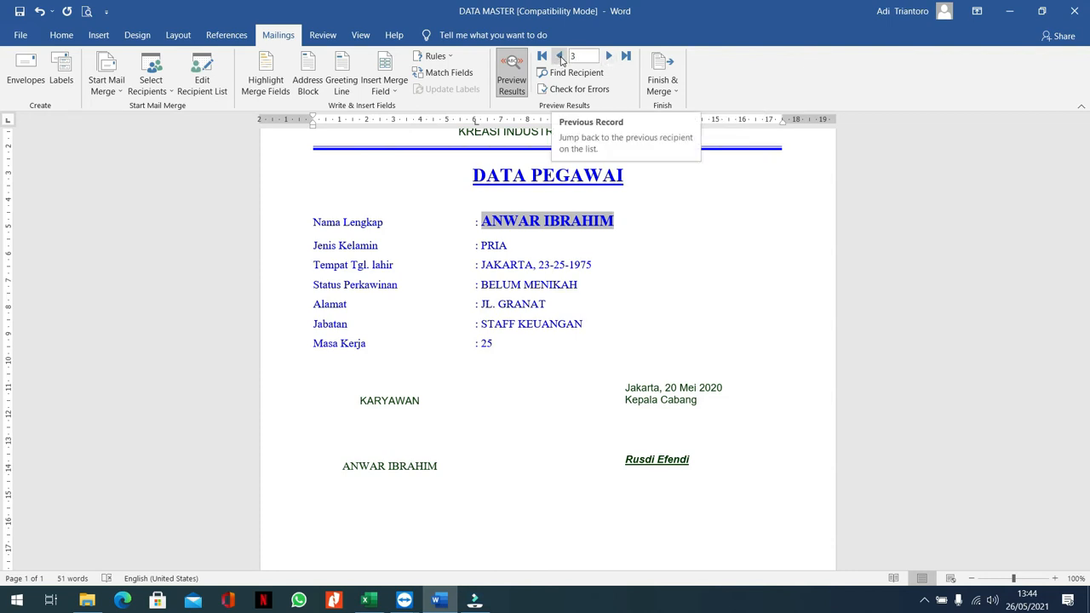
left_click(561, 57)
left_click(561, 57)
left_click(560, 57)
left_click(609, 55)
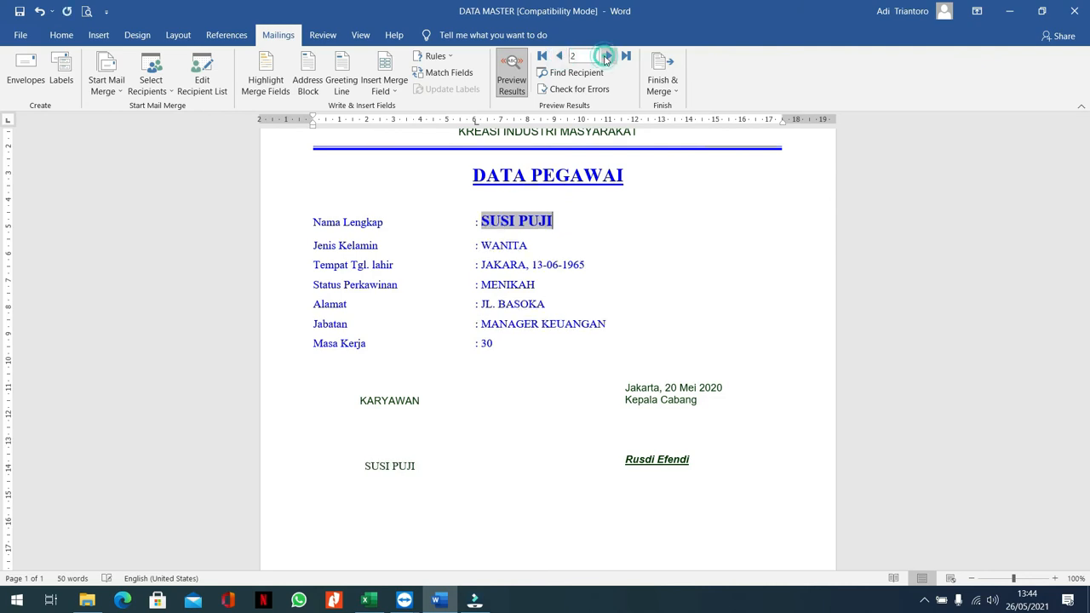
left_click(560, 57)
scroll(615, 247, "up", 2)
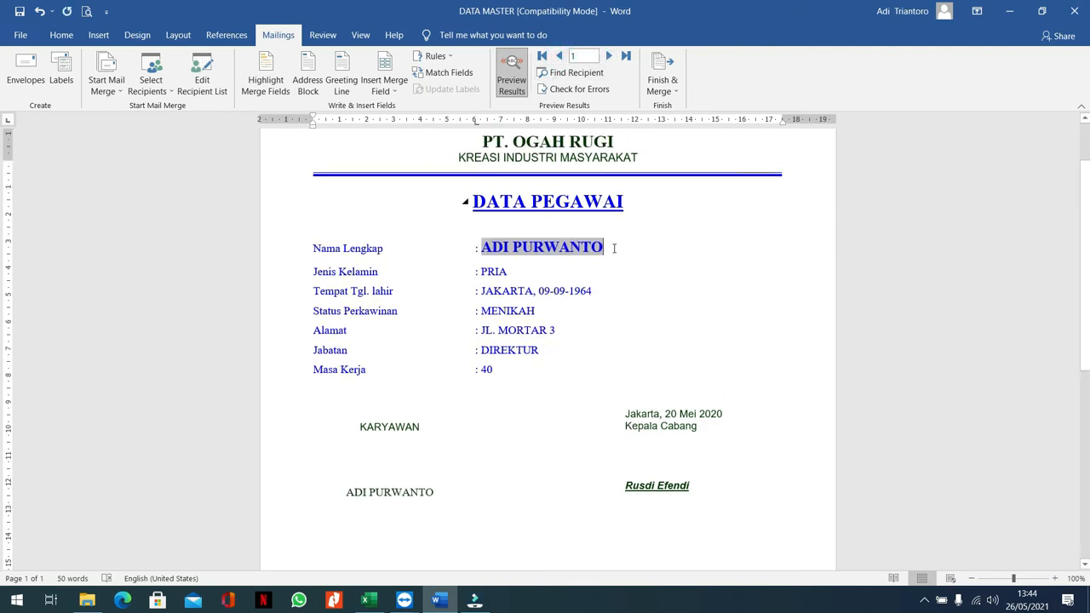
scroll(618, 247, "down", 1)
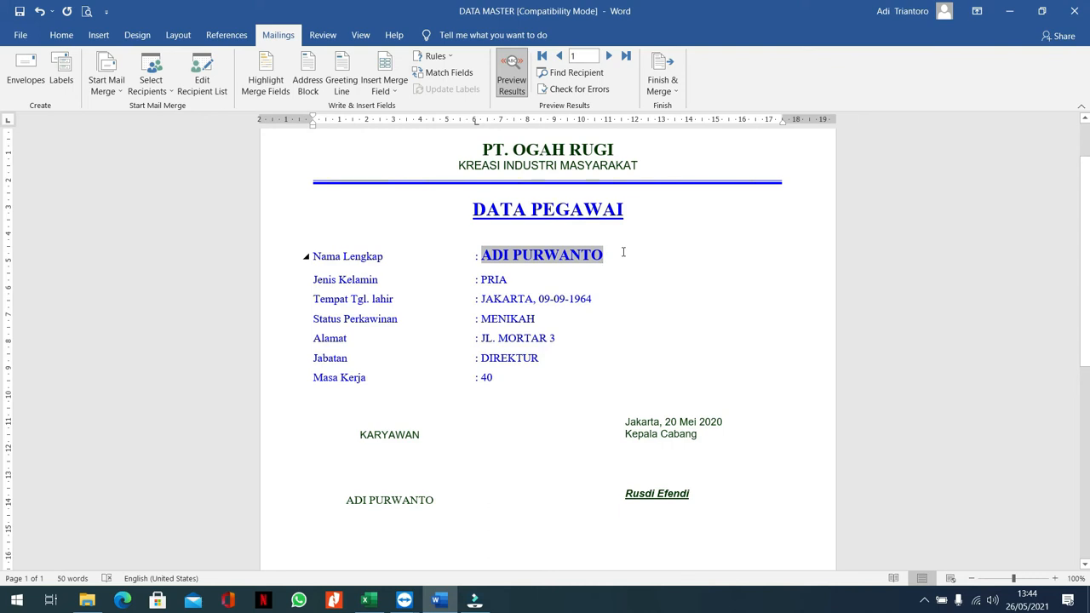
left_click(662, 85)
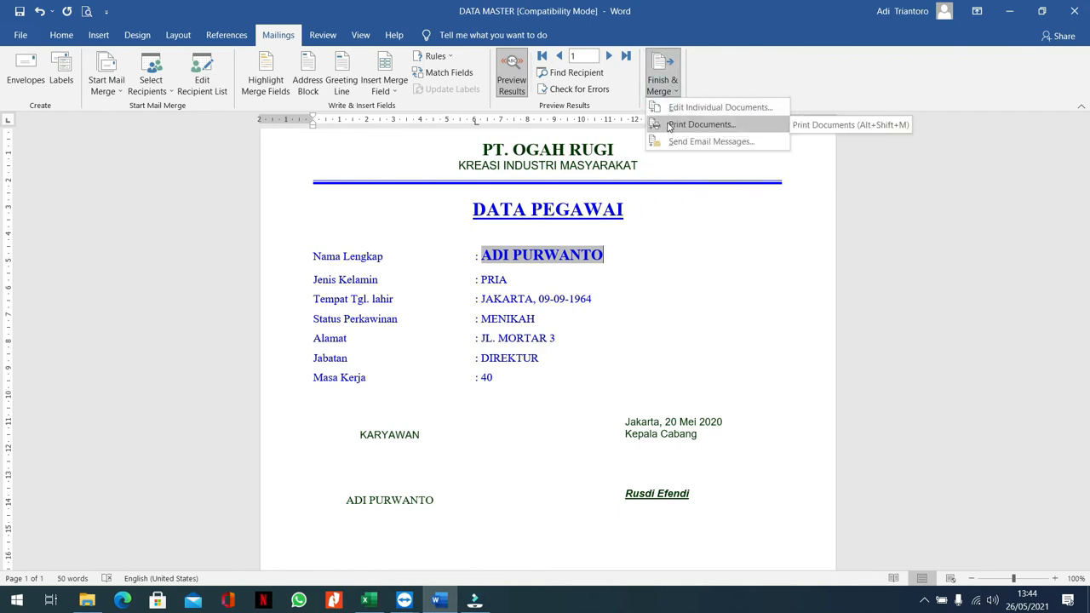
left_click(669, 126)
left_click_drag(508, 282, 569, 286)
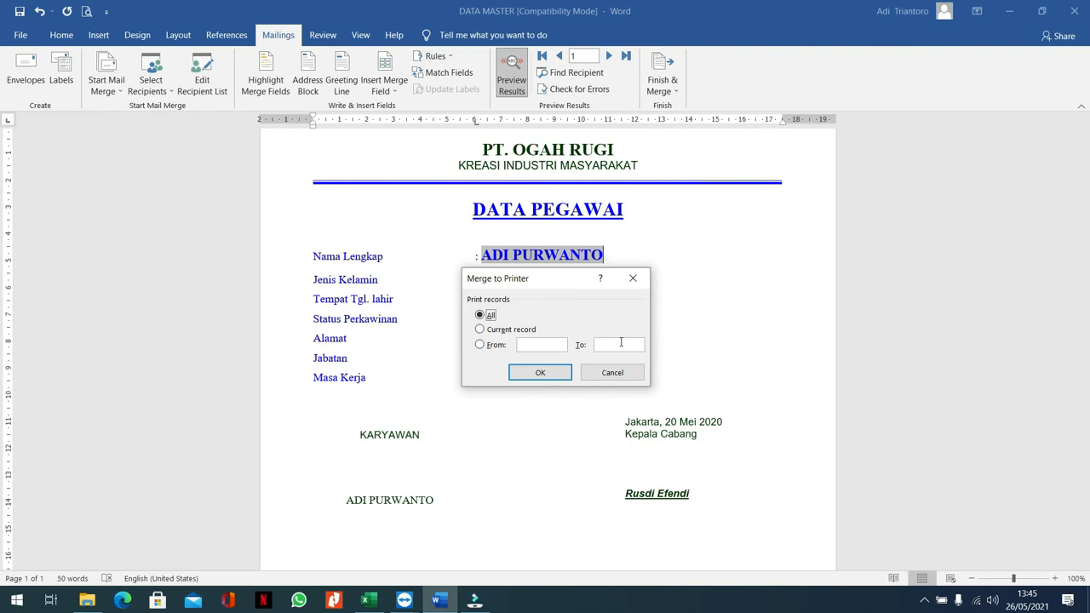
left_click(507, 331)
left_click_drag(547, 279, 713, 220)
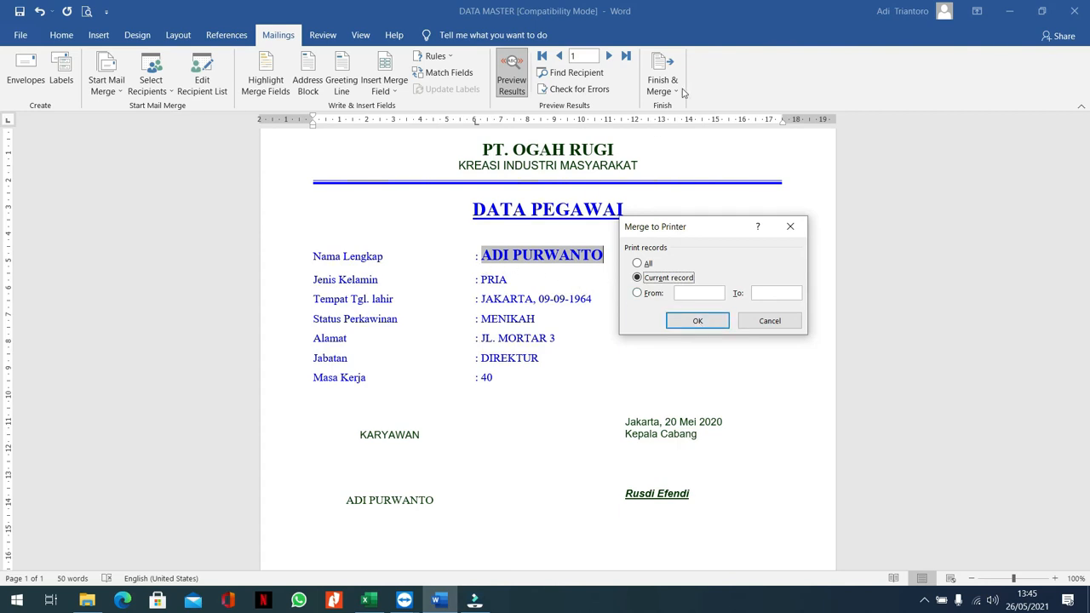
left_click(770, 321)
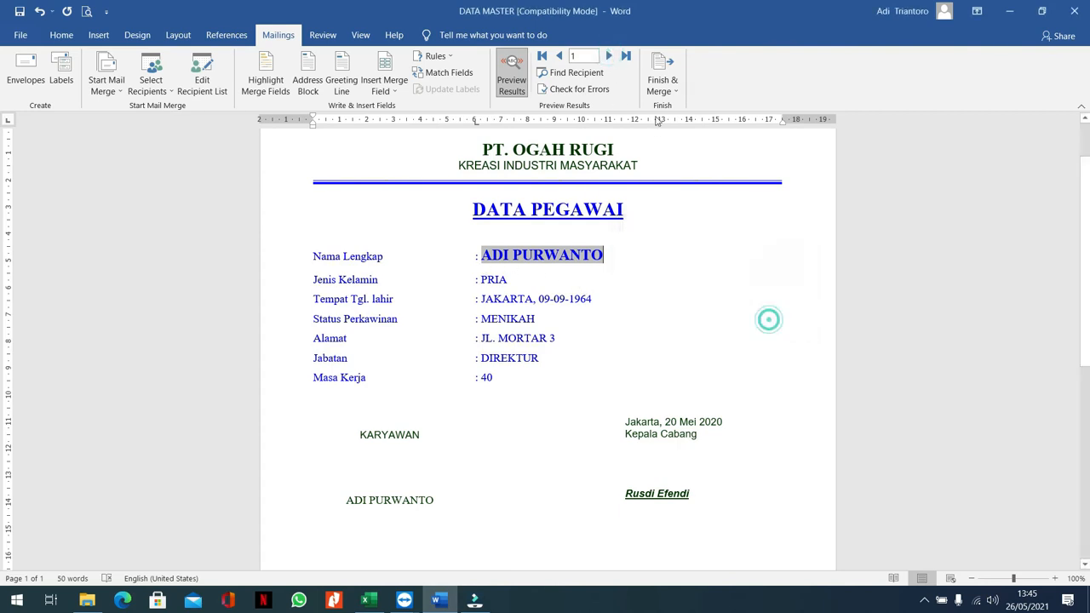
left_click(610, 56)
left_click(669, 85)
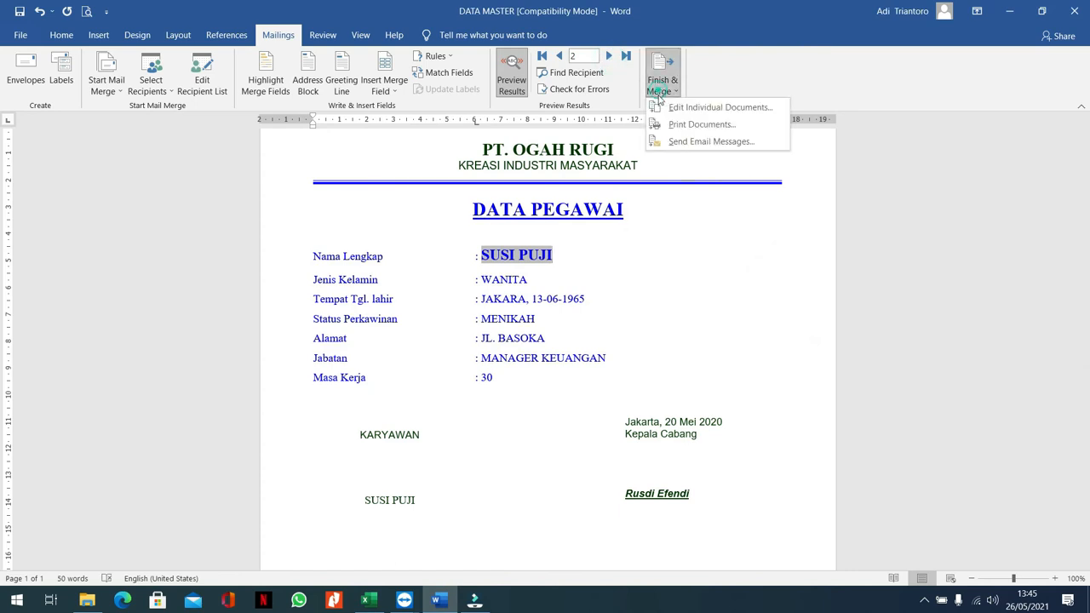
left_click(686, 133)
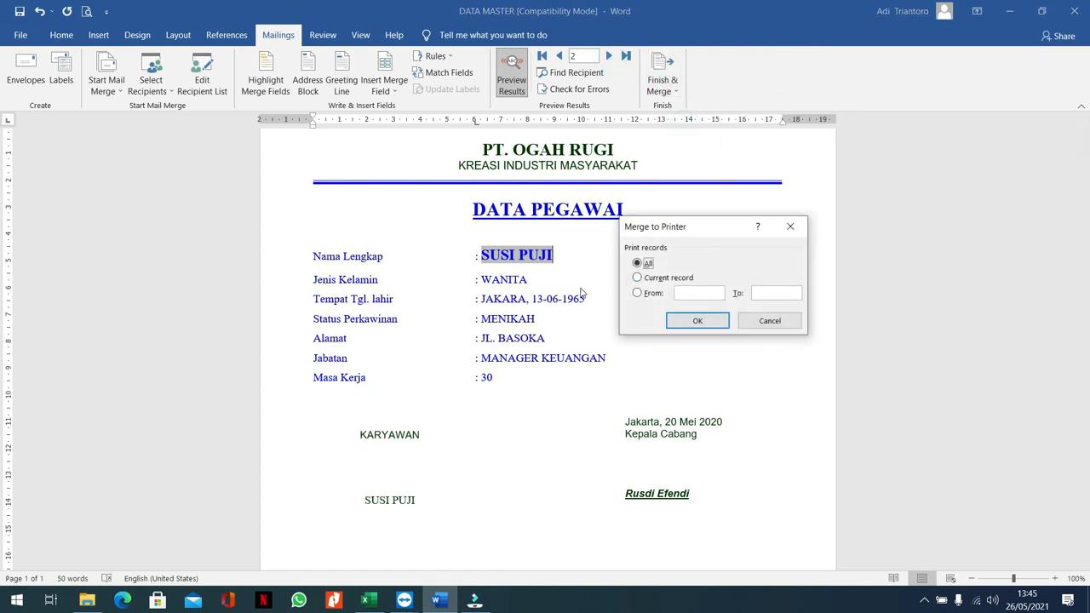
left_click(658, 278)
left_click(638, 293)
left_click(688, 293)
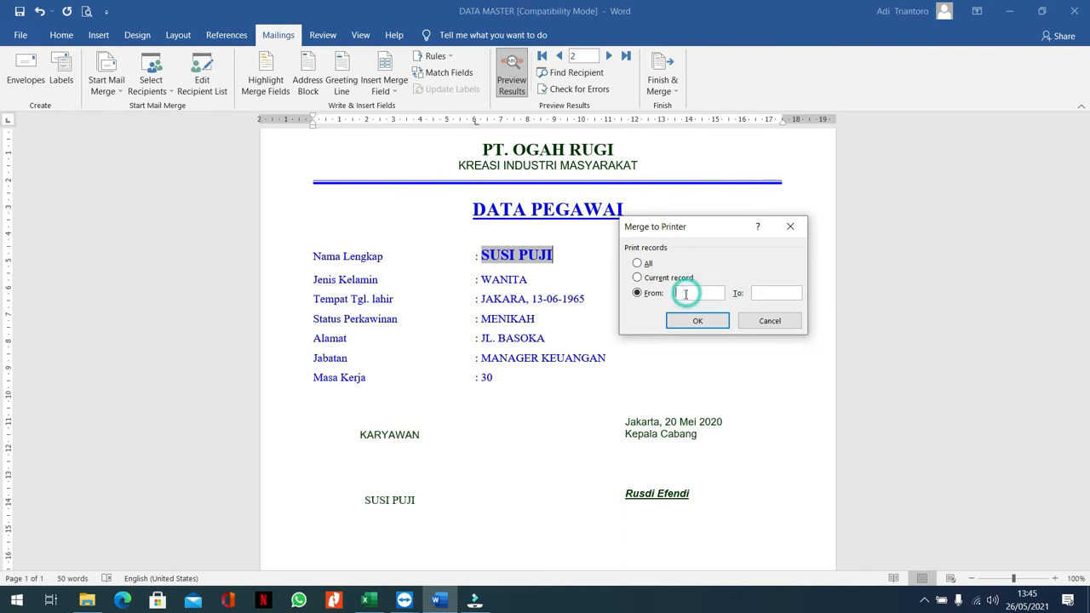
type("2")
left_click(759, 294)
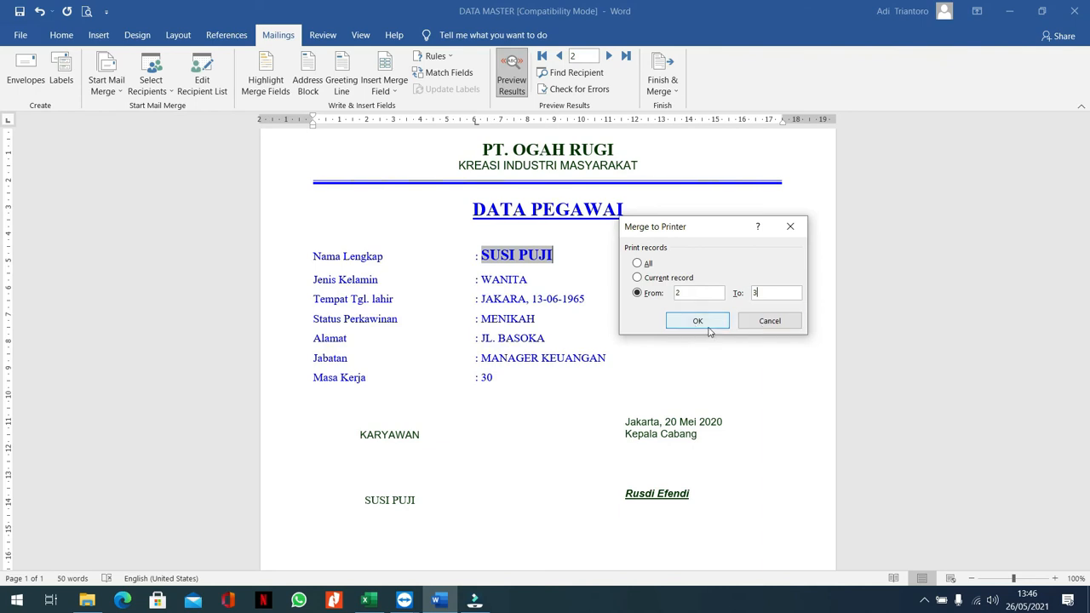
left_click(770, 321)
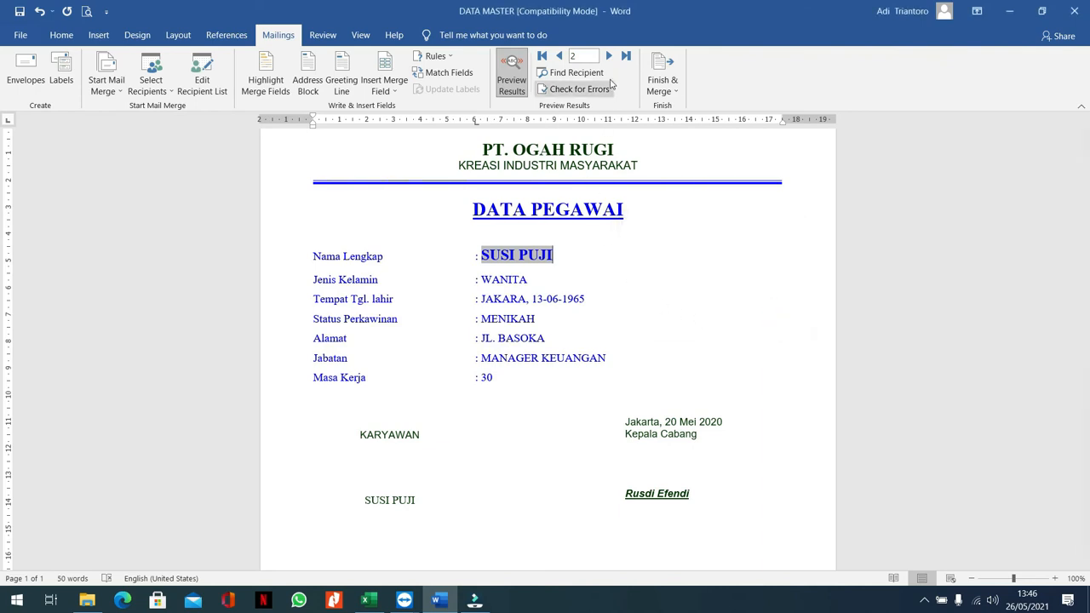
Step back to record 1 and forward to record 2 in the preview, and examine the columns of the mail merge recipient list
left_click(560, 57)
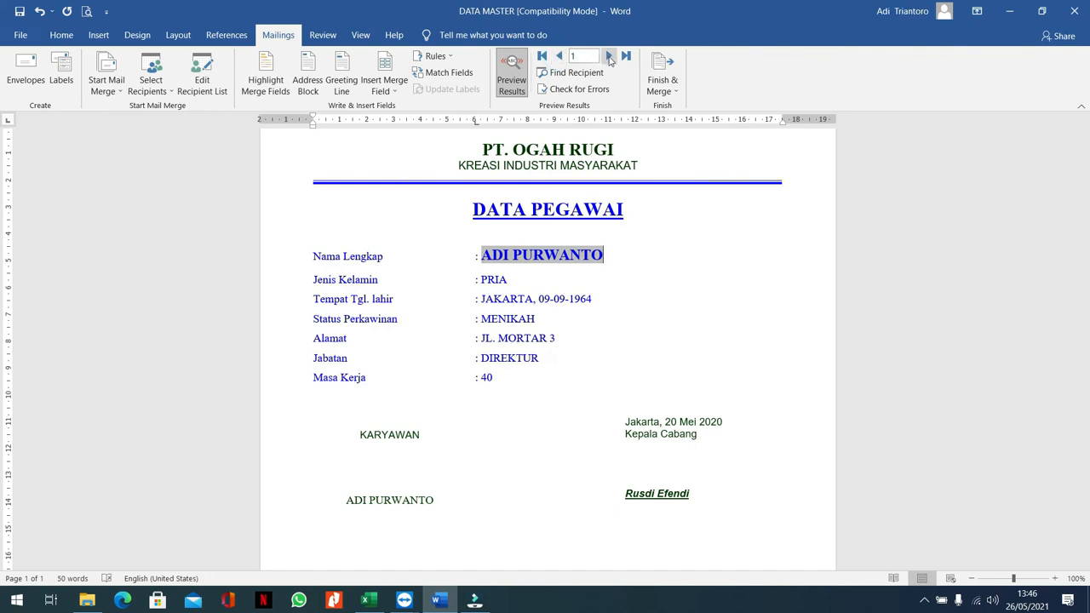
left_click(607, 57)
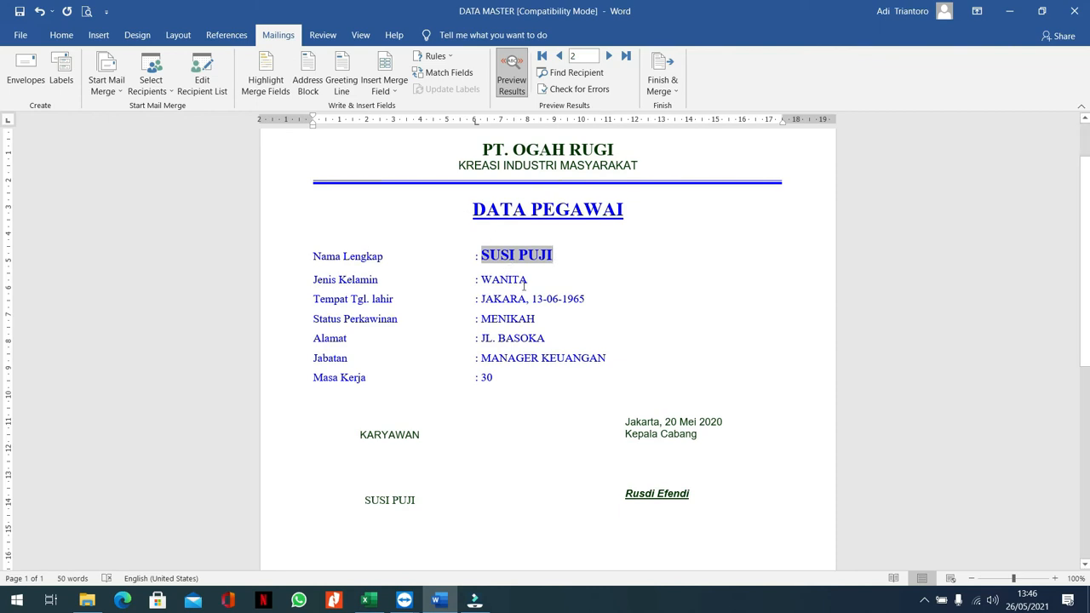
left_click(217, 92)
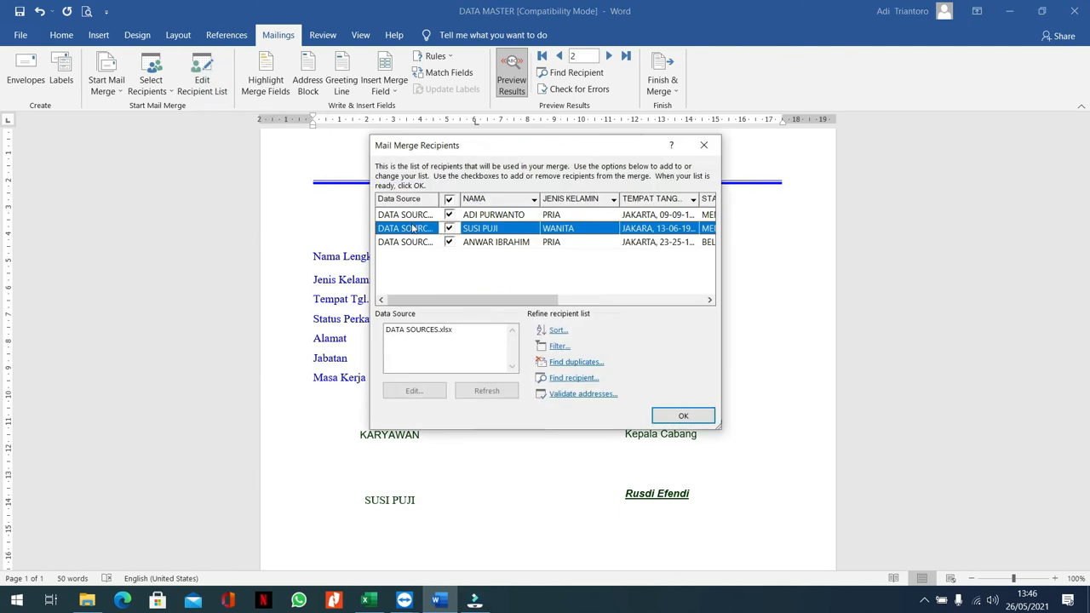
left_click_drag(426, 309, 599, 309)
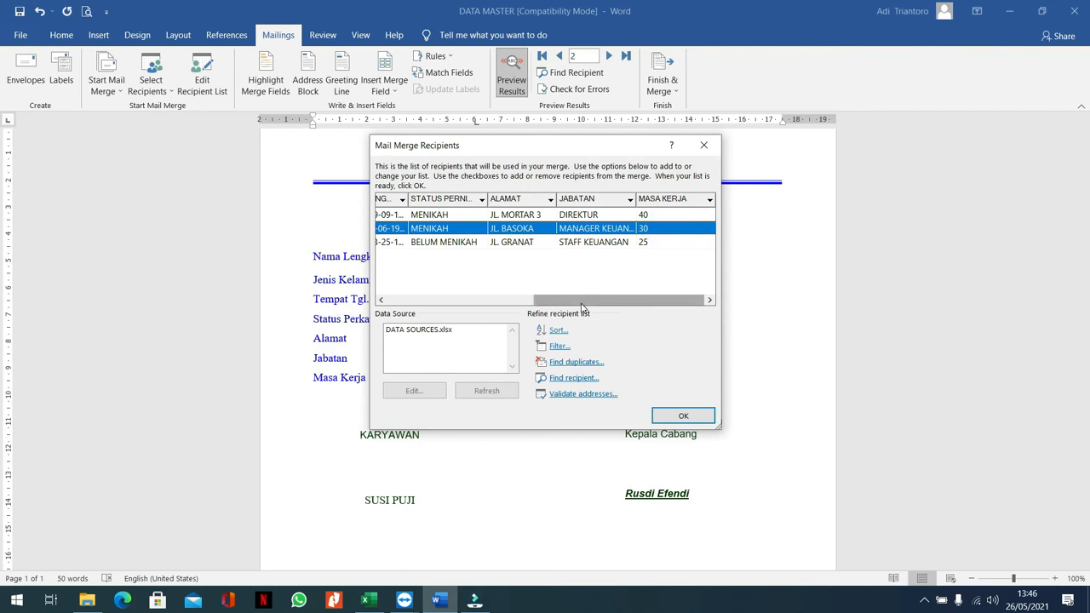
left_click_drag(583, 300, 422, 317)
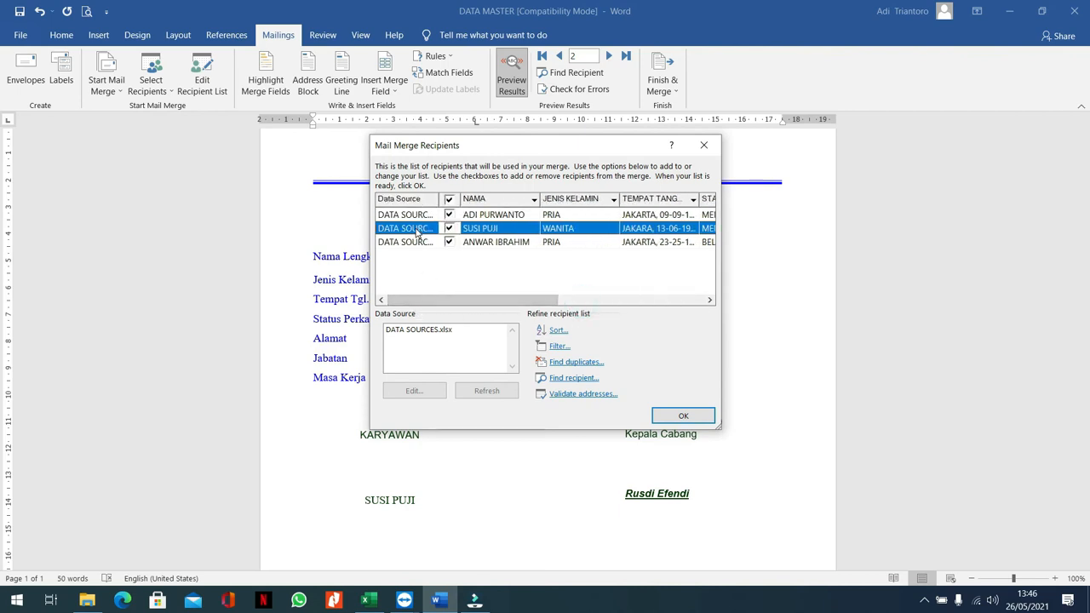
mouse_move(487, 307)
left_mouse_down()
mouse_move(627, 306)
mouse_move(488, 306)
left_mouse_up()
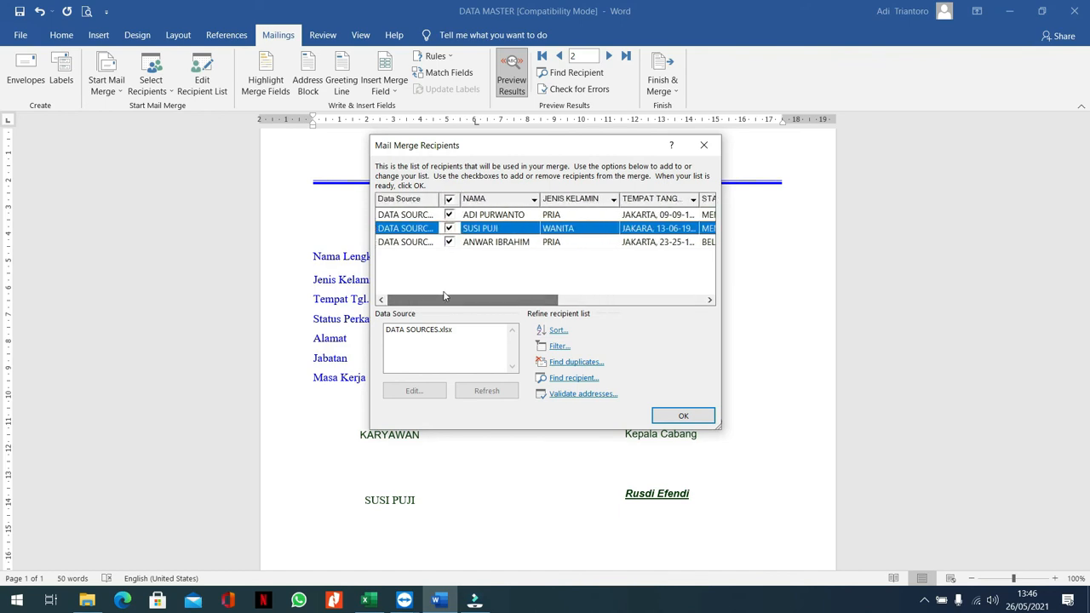
Try to open DATA SOURCES.xlsx for editing from the recipient list, and bring the Masa Kerja column into view
left_click(415, 331)
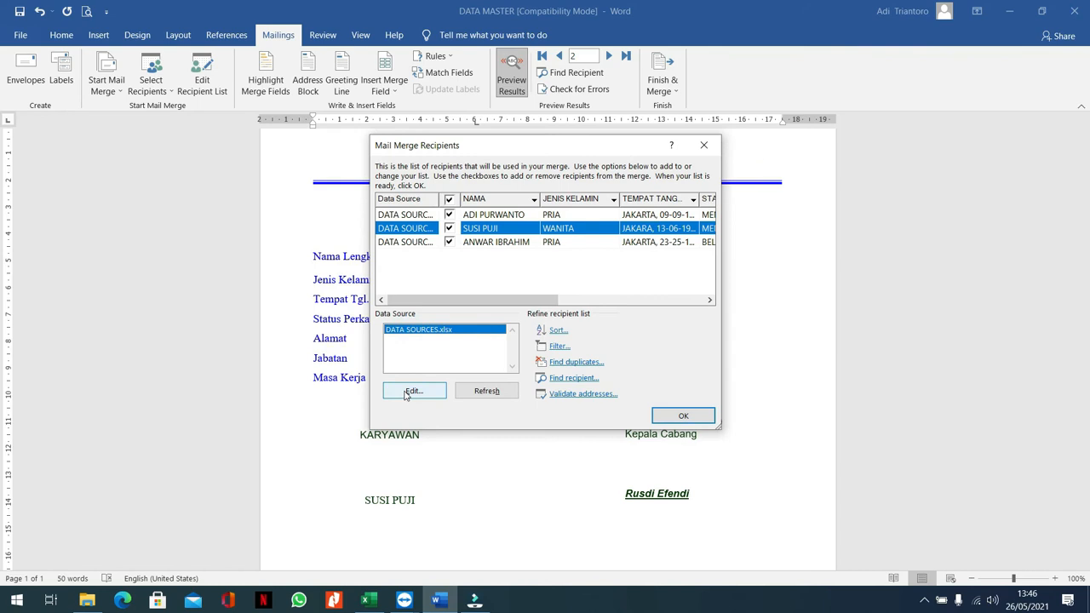
left_click(411, 391)
left_click(550, 340)
left_click_drag(464, 300, 605, 302)
Switch to Excel to close the DATA SOURCES workbook, and check from the recipient list that its records open for editing
left_click(429, 332)
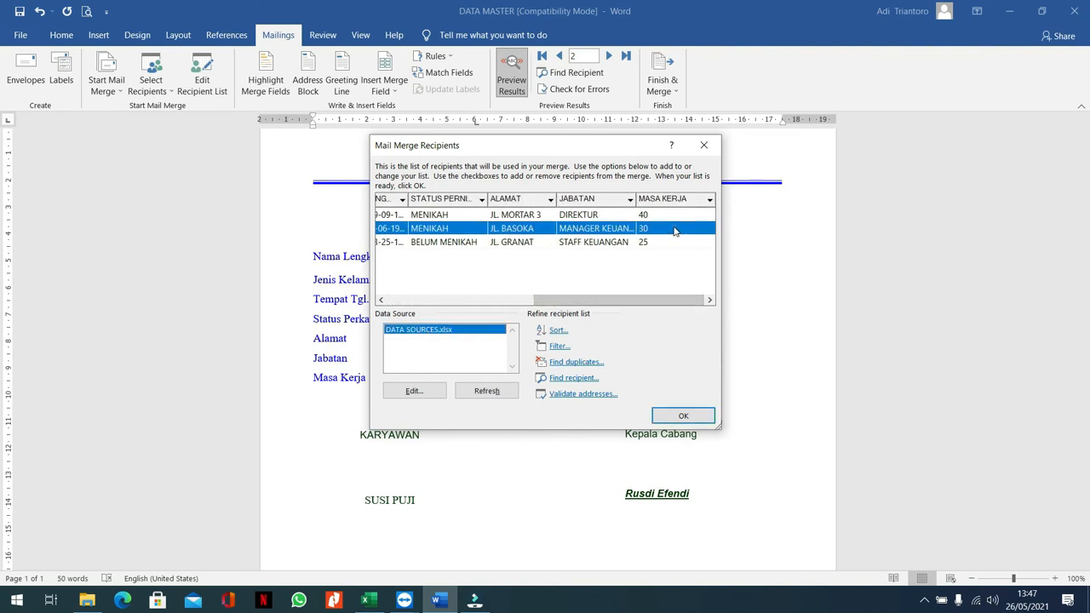
left_click(368, 600)
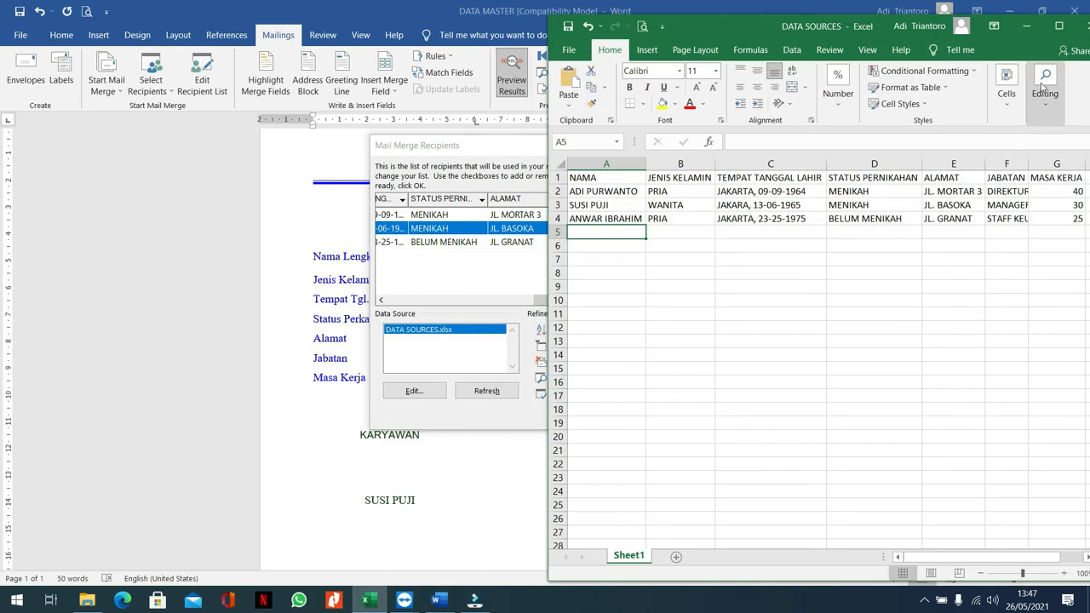
left_click(2, 30)
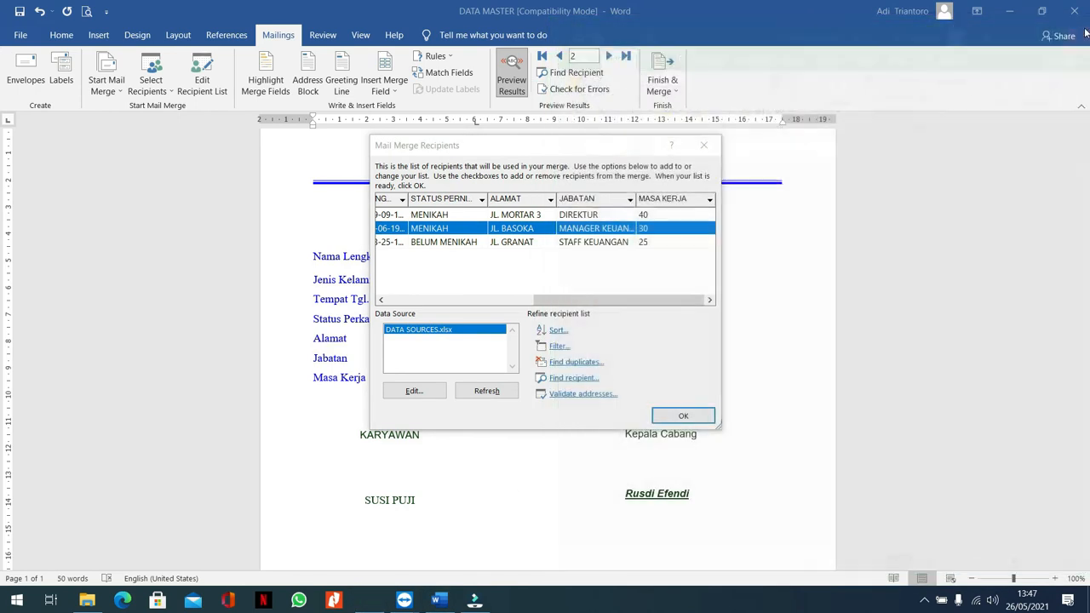
left_click(413, 391)
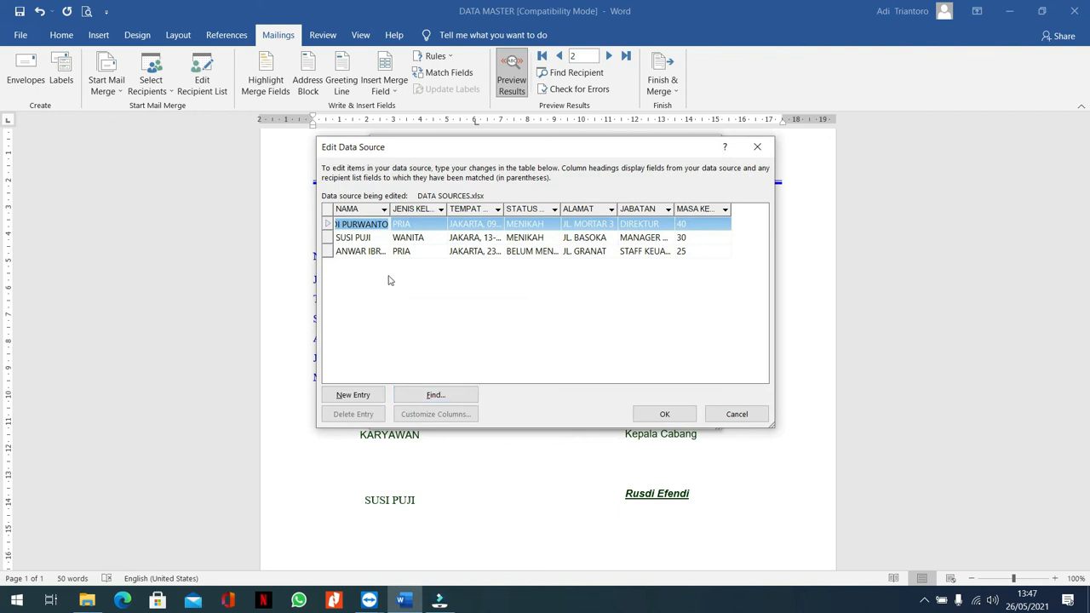
left_click(737, 414)
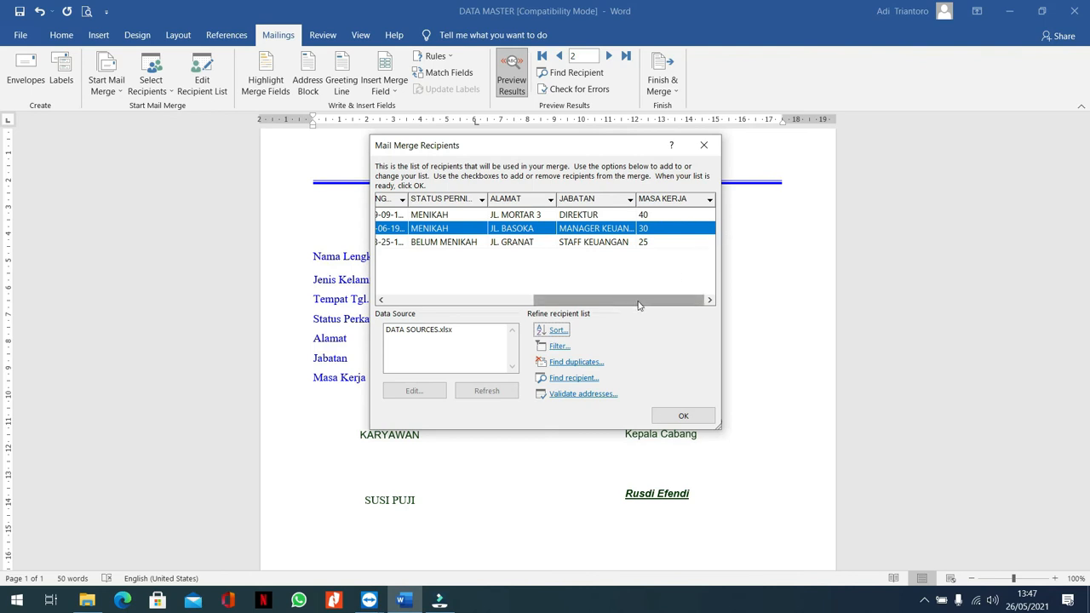
Set Masa Kerja of the second record to 35 in the data source, and save the change to DATA SOURCES.xlsx
left_click(417, 332)
left_click(411, 392)
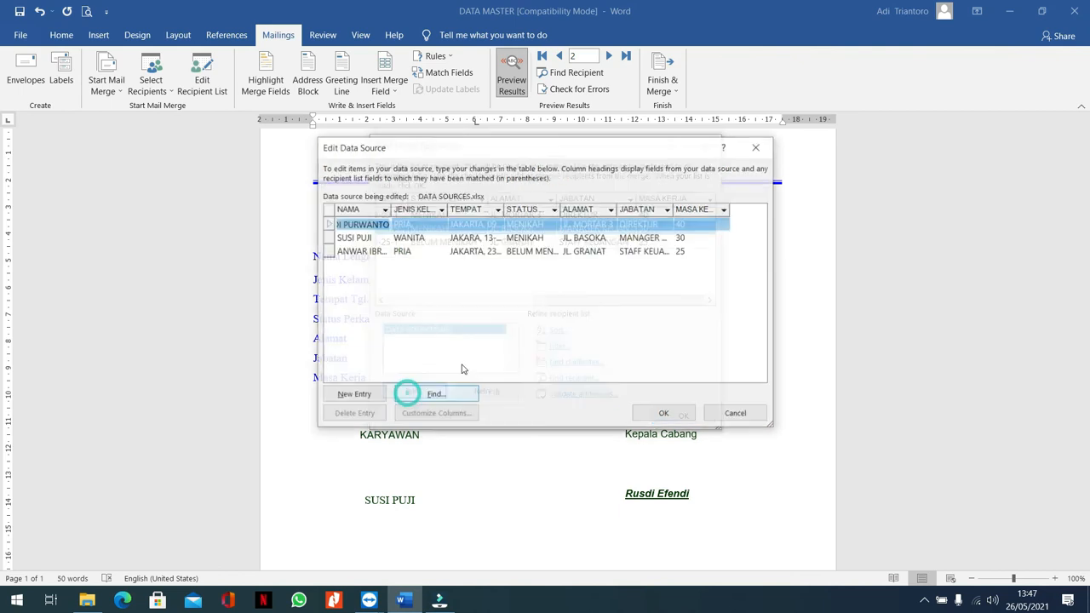
left_click(694, 241)
type("3")
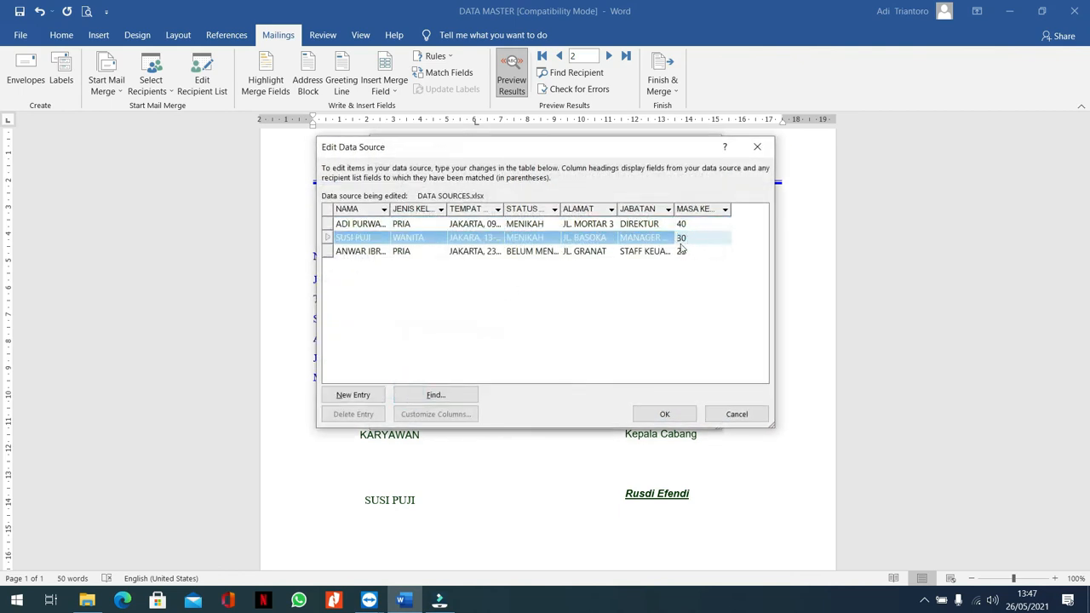
type("5")
left_click(658, 416)
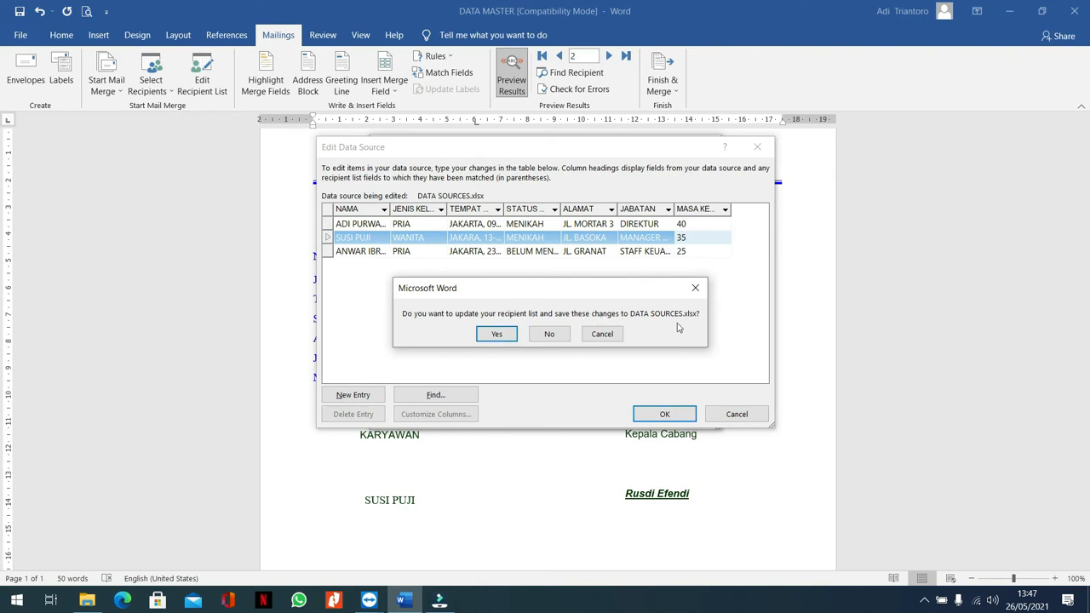
left_click(493, 335)
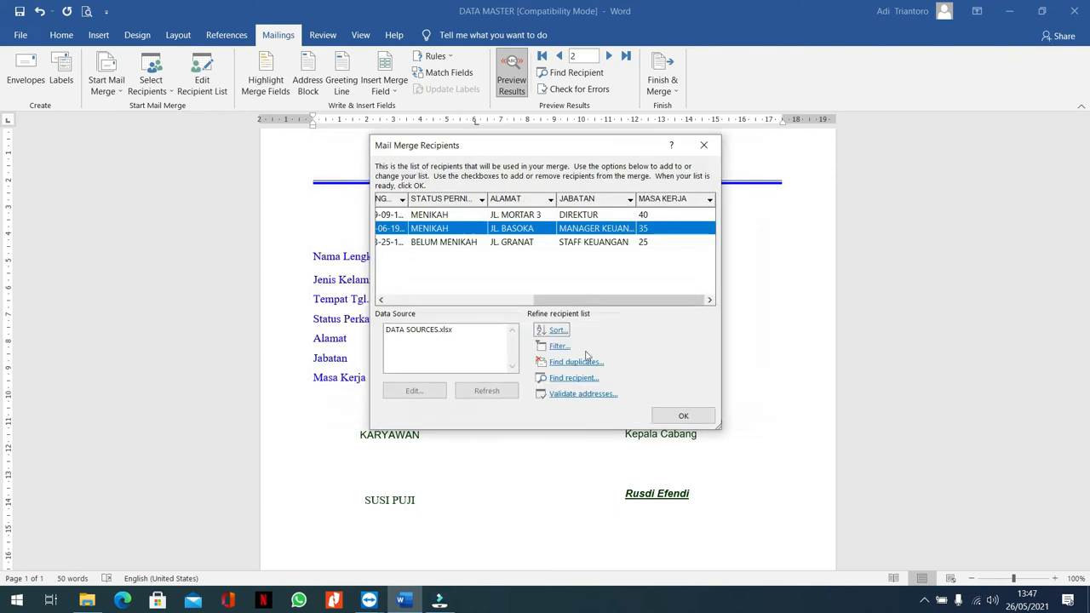
left_click(685, 416)
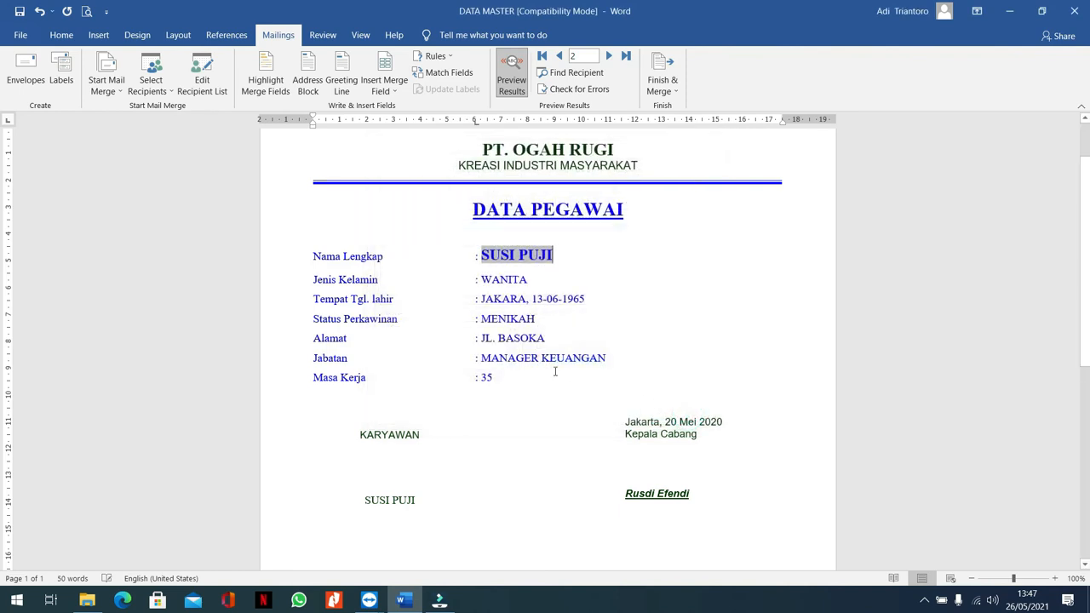
Start merging the records into a new document for individual editing, with a From–To record range as the scope
left_click(495, 376)
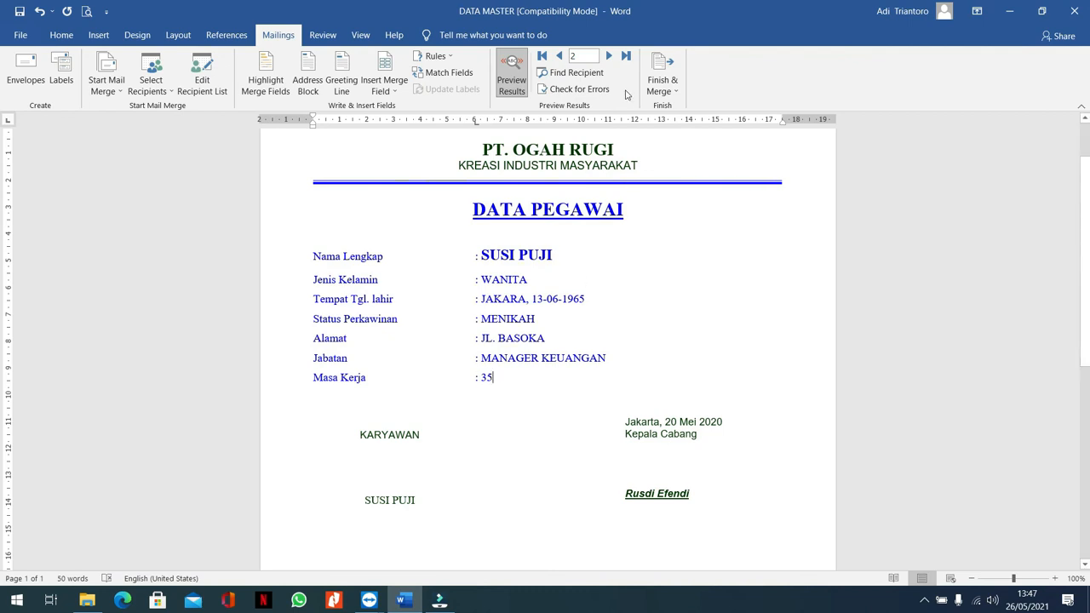
left_click(670, 85)
left_click(682, 106)
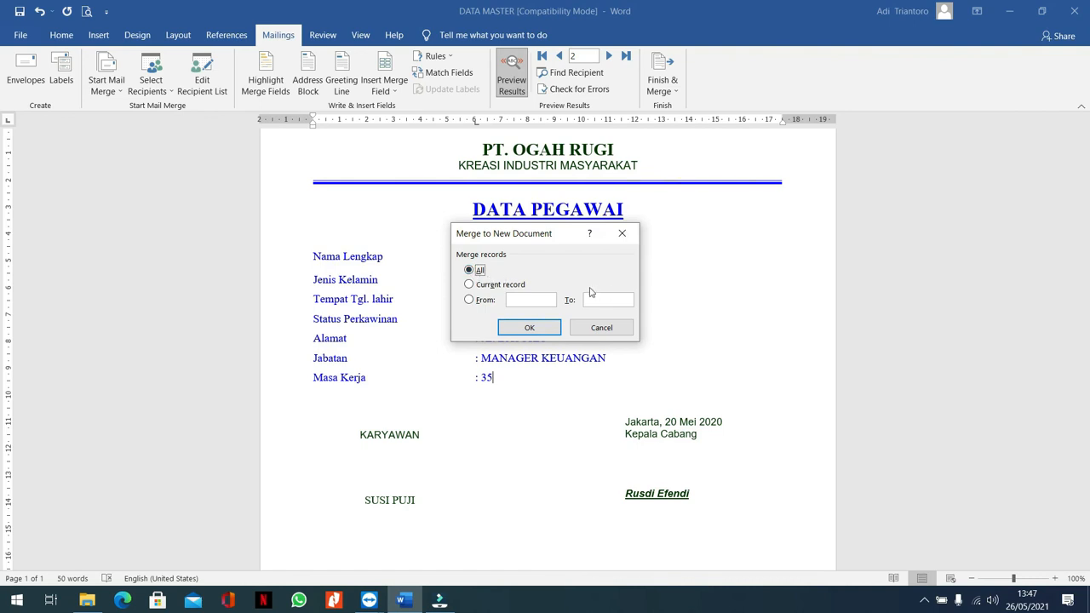
left_click(487, 288)
left_click_drag(554, 240, 721, 245)
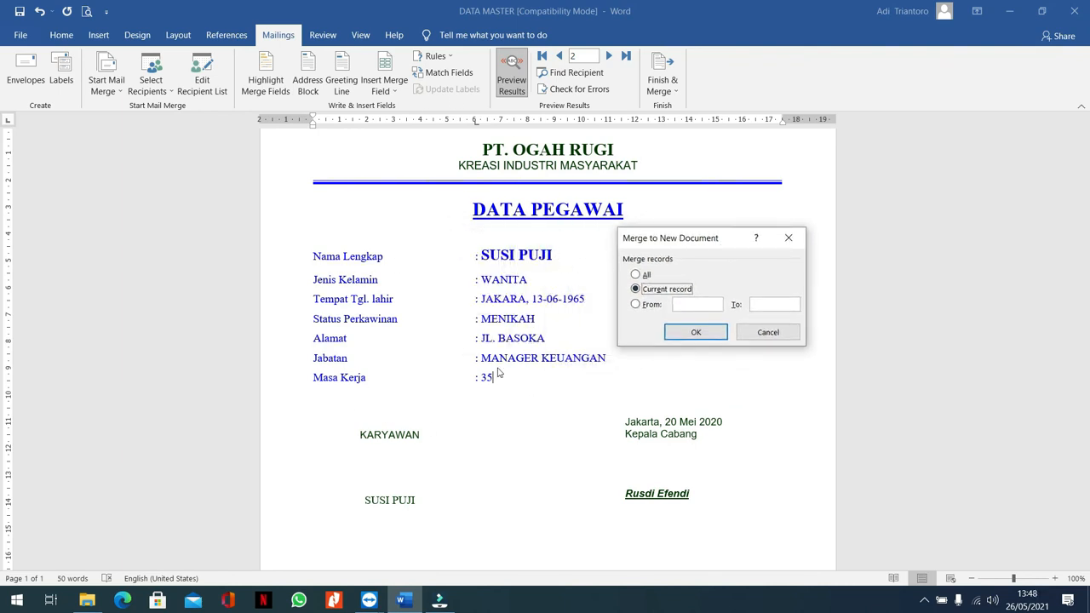
left_click(648, 309)
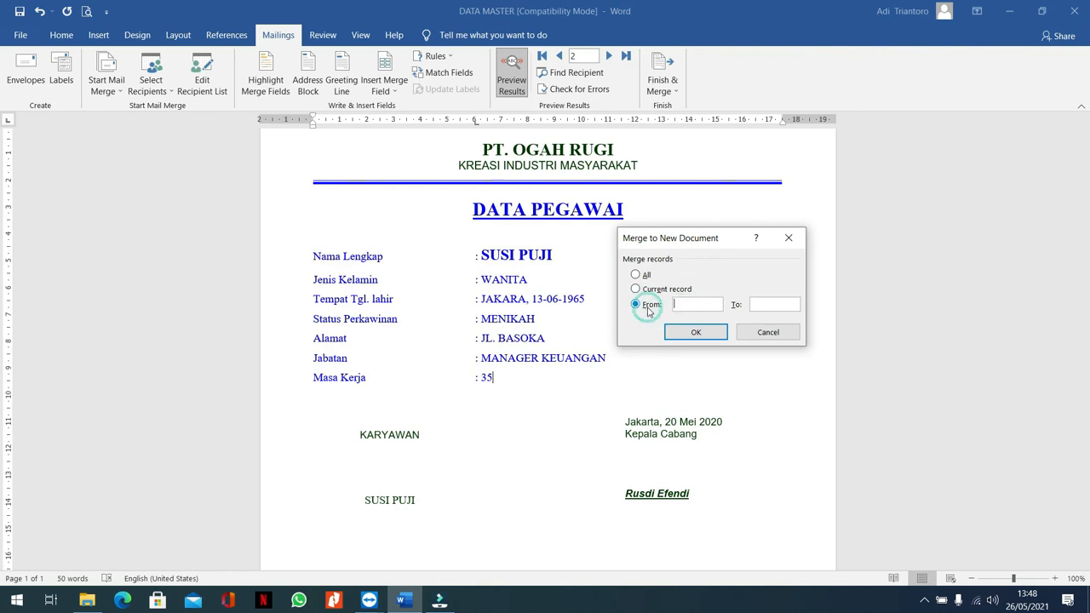